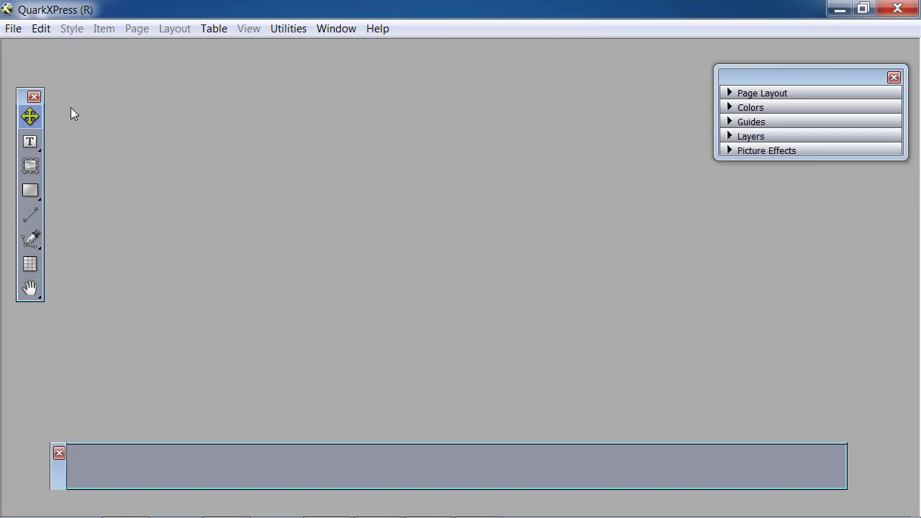
- Start a new project with the layout named 'digital telugu techs' and review the layout types
{"action": "left_click_drag", "start_coordinate": [22, 99], "coordinate": [17, 101]}
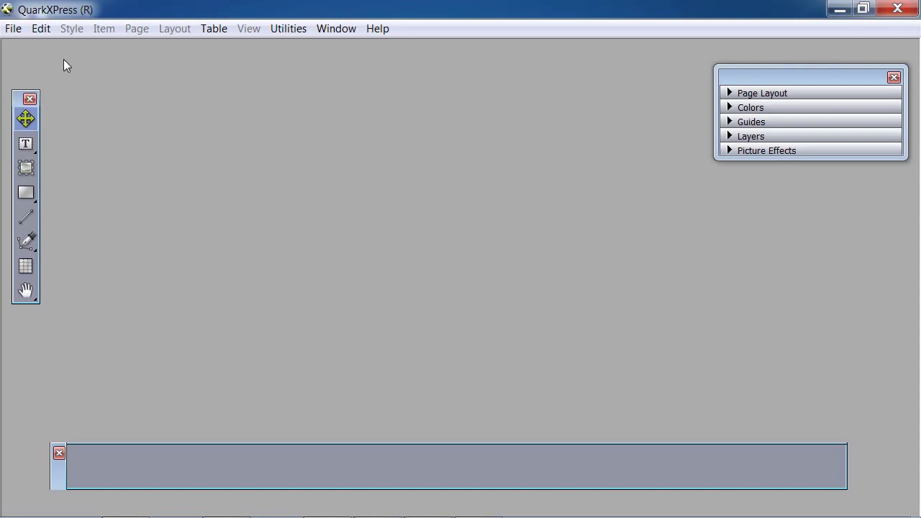
{"action": "left_click", "coordinate": [13, 30]}
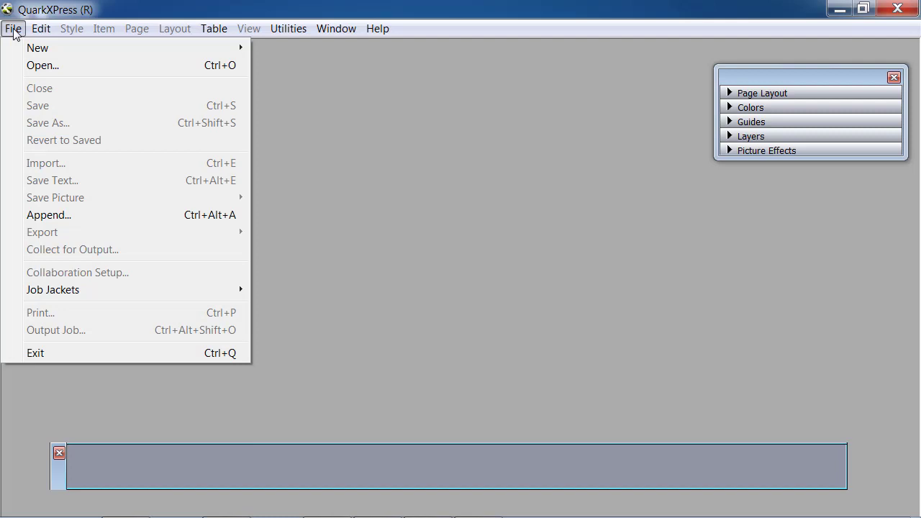
{"action": "mouse_move", "coordinate": [174, 49]}
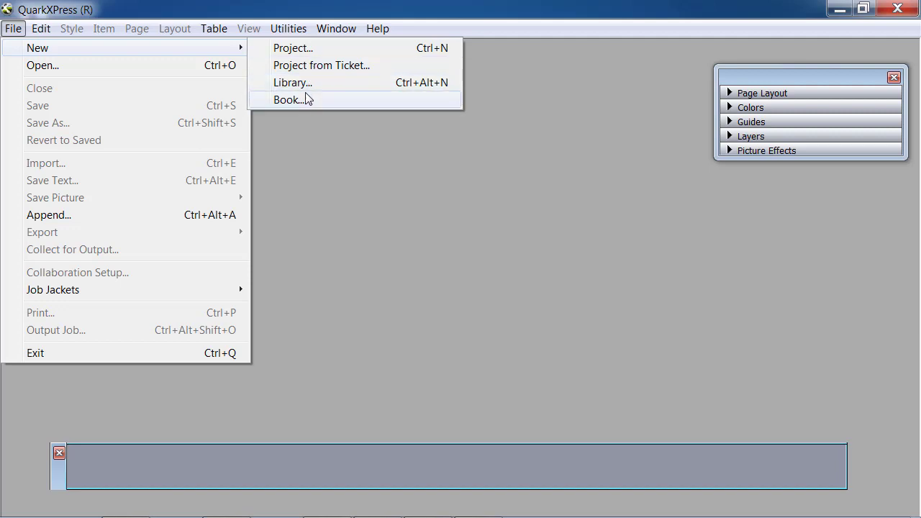
{"action": "left_click", "coordinate": [285, 48]}
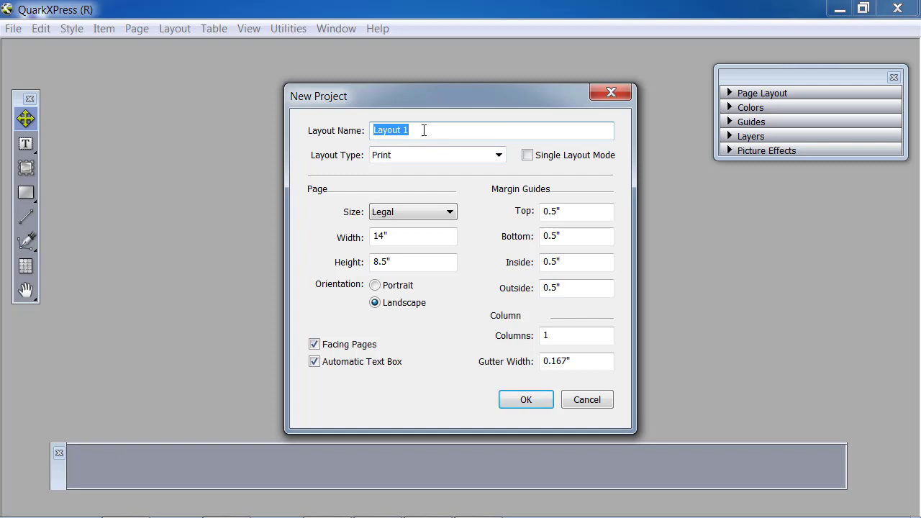
{"action": "type", "text": "digital telugu techs"}
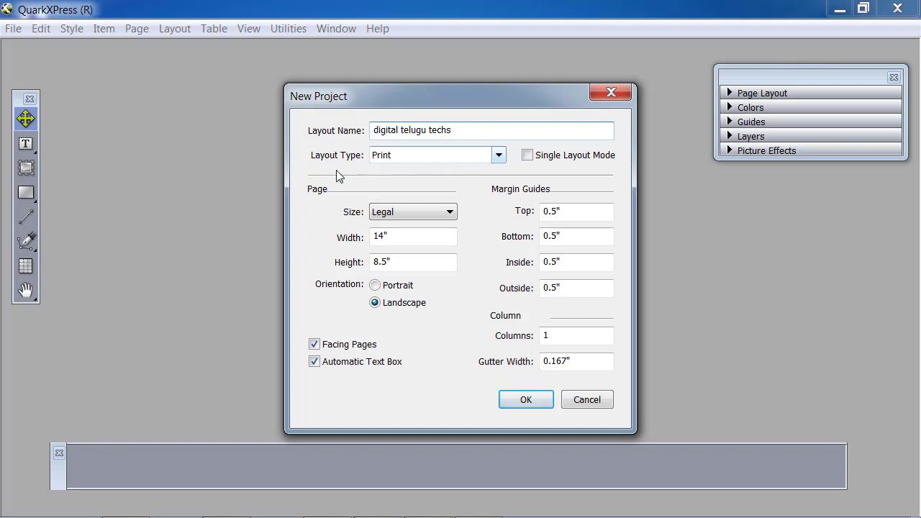
{"action": "left_click", "coordinate": [499, 157]}
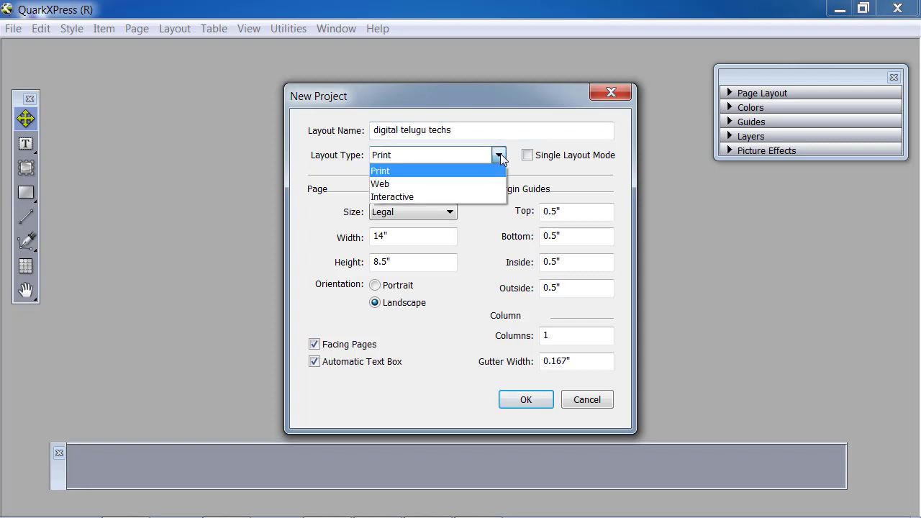
{"action": "left_click", "coordinate": [430, 171]}
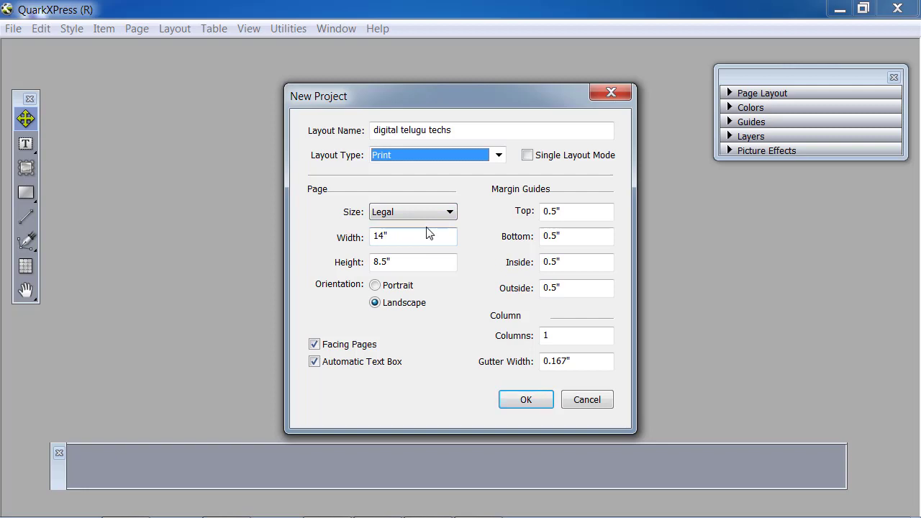
{"action": "left_click", "coordinate": [449, 213]}
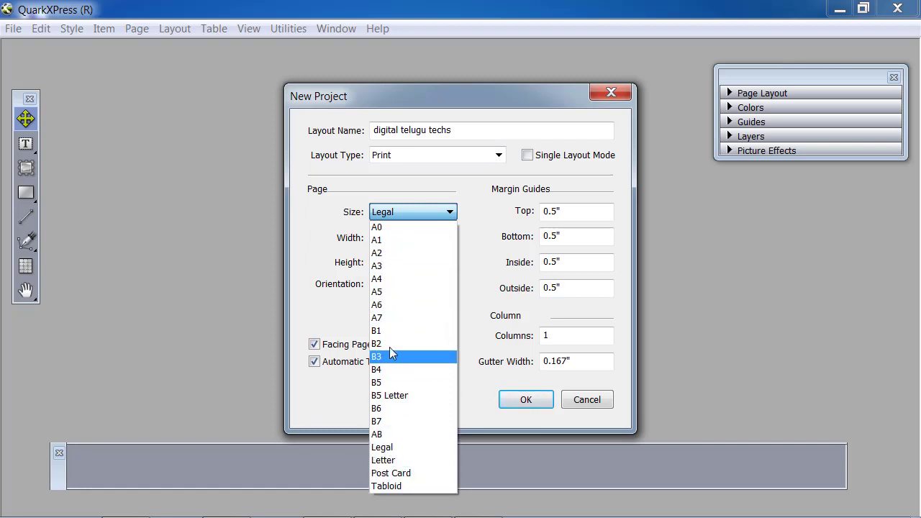
{"action": "left_click", "coordinate": [388, 450]}
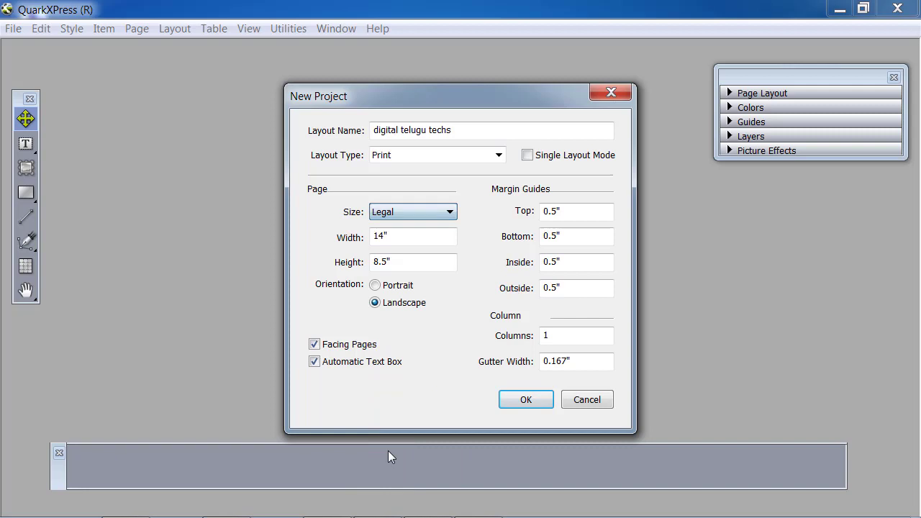
{"action": "left_click_drag", "start_coordinate": [396, 236], "coordinate": [338, 238]}
{"action": "type", "text": "24"}
{"action": "key", "text": "Tab"}
{"action": "type", "text": "24"}
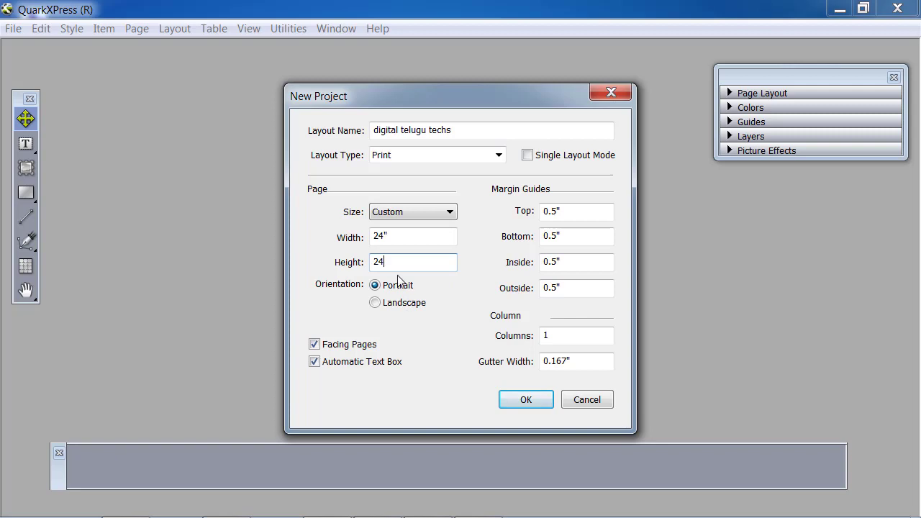
{"action": "key", "text": "Tab"}
{"action": "left_click", "coordinate": [447, 211]}
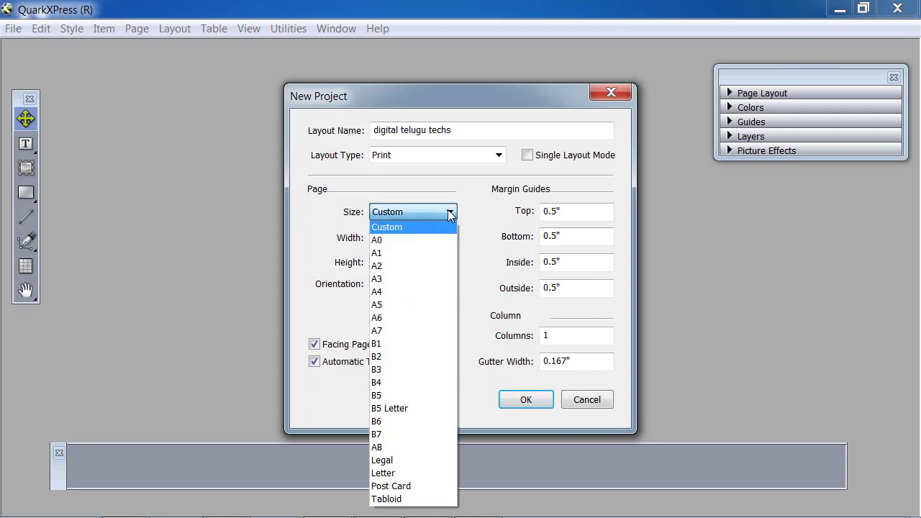
{"action": "left_click", "coordinate": [398, 460]}
{"action": "left_click", "coordinate": [384, 308]}
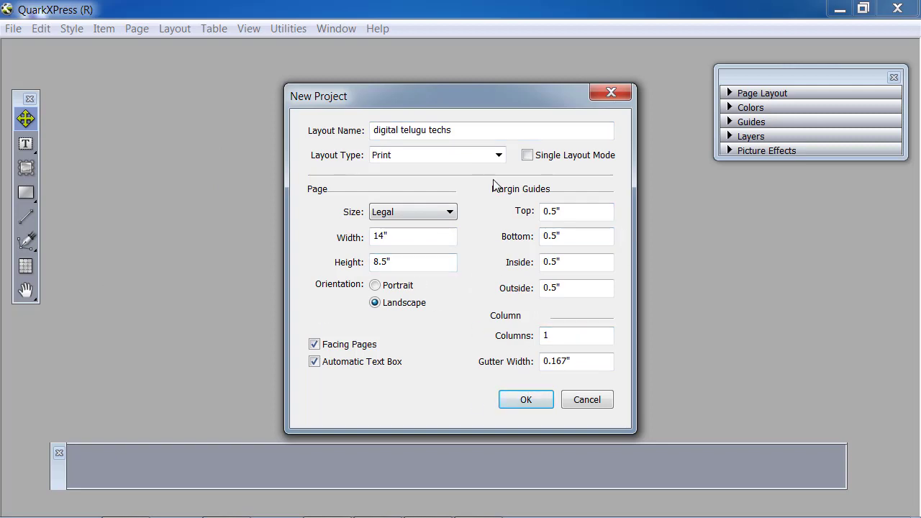
- Create the 'digital telugu techs' print layout and scroll its blank page down and back up
{"action": "left_click", "coordinate": [530, 400]}
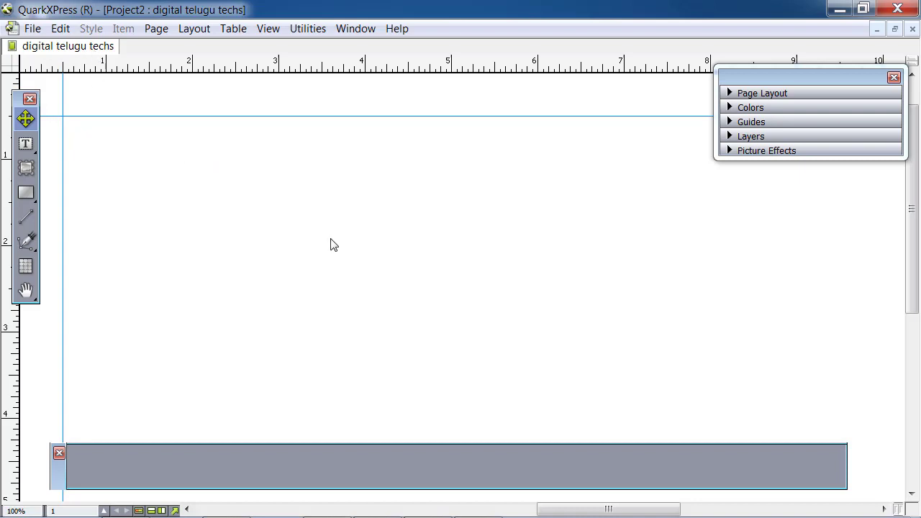
{"action": "scroll", "coordinate": [323, 229], "scroll_direction": "down", "scroll_amount": 8}
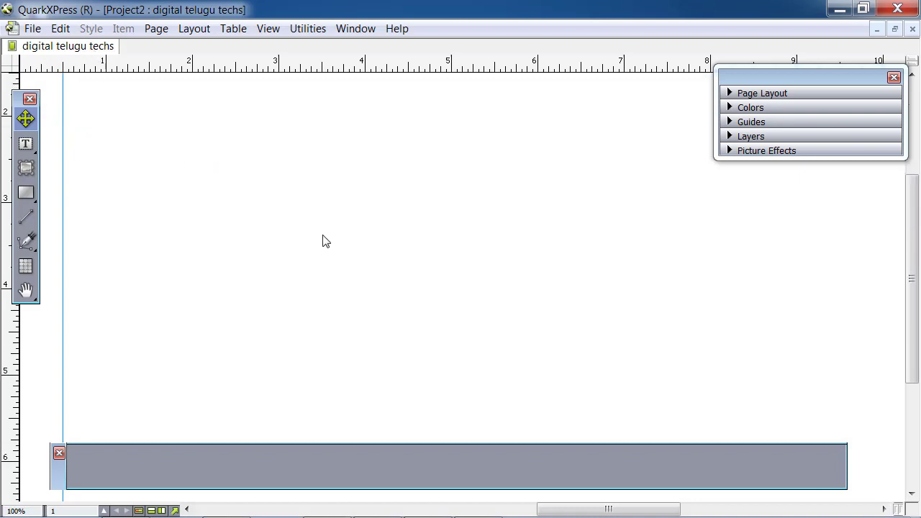
{"action": "scroll", "coordinate": [323, 241], "scroll_direction": "up", "scroll_amount": 6}
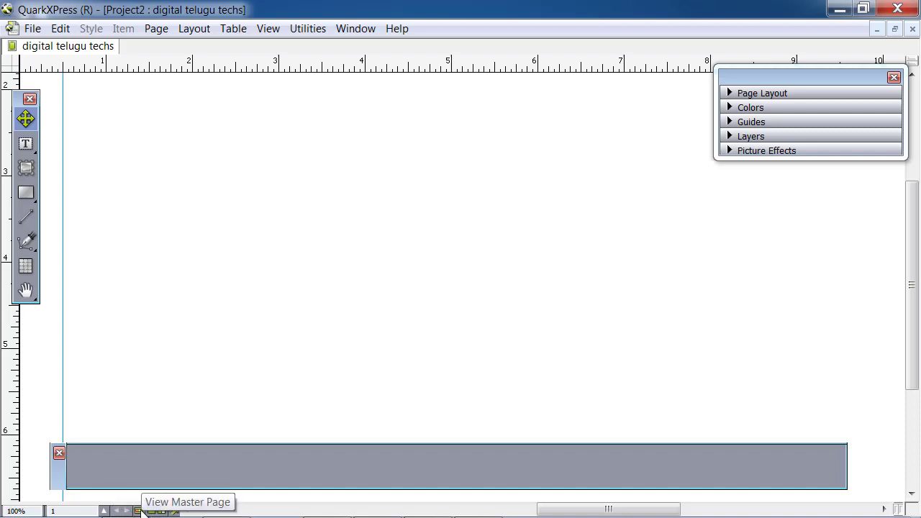
- Display the layout's master page
{"action": "left_click", "coordinate": [139, 511]}
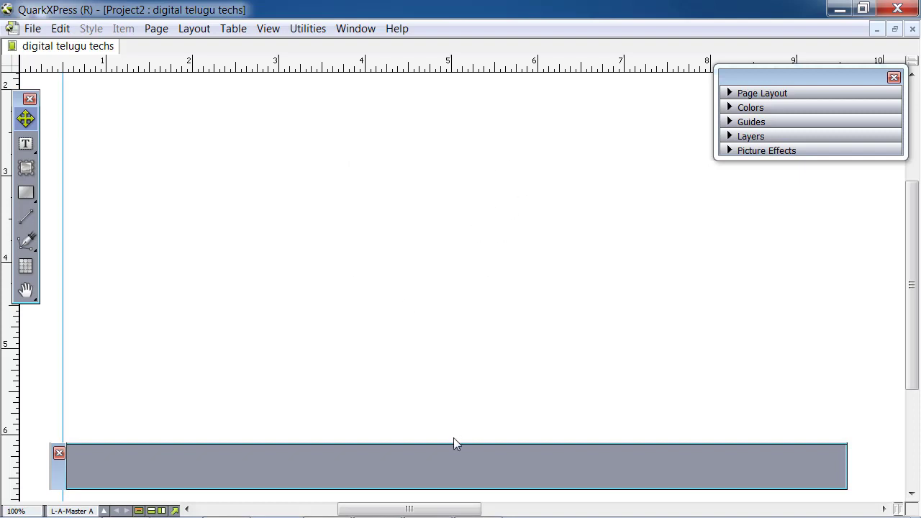
{"action": "mouse_move", "coordinate": [433, 510]}
{"action": "left_mouse_down"}
{"action": "mouse_move", "coordinate": [383, 515]}
{"action": "mouse_move", "coordinate": [435, 512]}
{"action": "mouse_move", "coordinate": [420, 514]}
{"action": "left_mouse_up"}
{"action": "scroll", "coordinate": [444, 245], "scroll_direction": "up", "scroll_amount": 1}
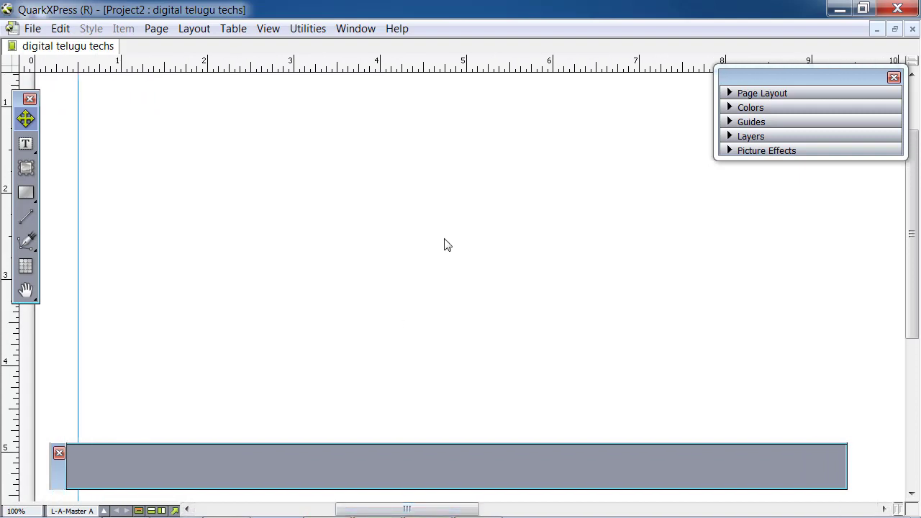
{"action": "scroll", "coordinate": [444, 243], "scroll_direction": "up", "scroll_amount": 3}
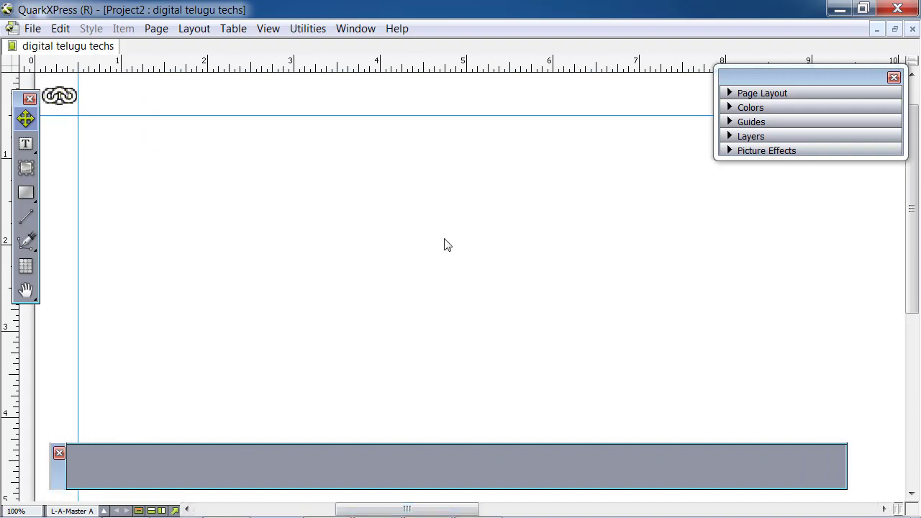
- Return to page 1 and close the 'digital telugu techs' project
{"action": "left_click", "coordinate": [141, 510]}
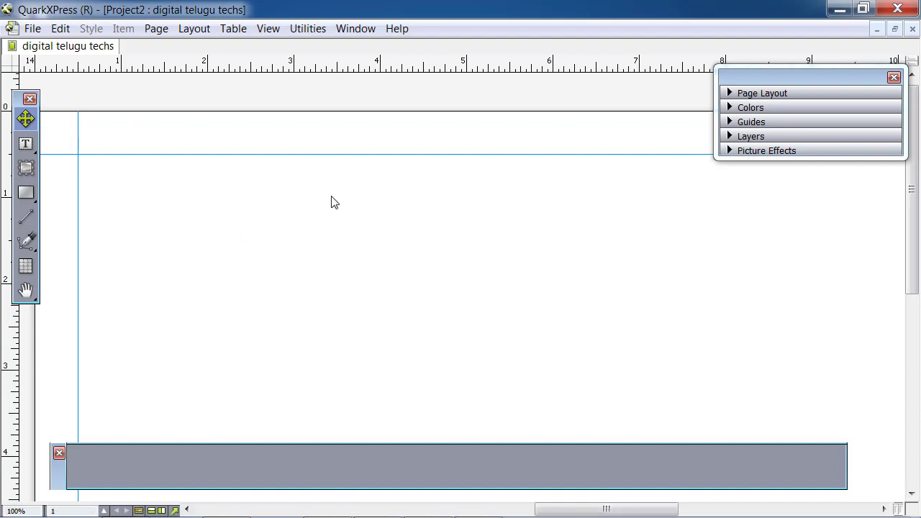
{"action": "scroll", "coordinate": [323, 202], "scroll_direction": "down", "scroll_amount": 1}
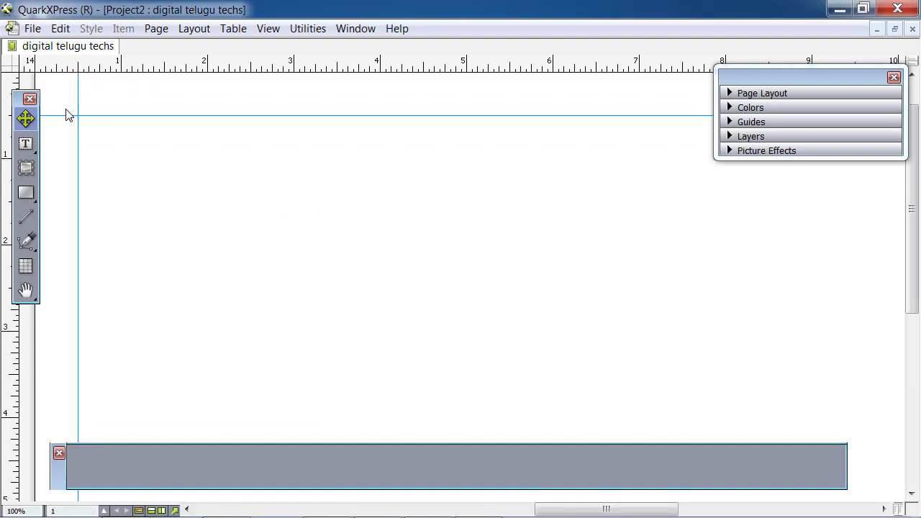
{"action": "left_click_drag", "start_coordinate": [19, 96], "coordinate": [32, 98]}
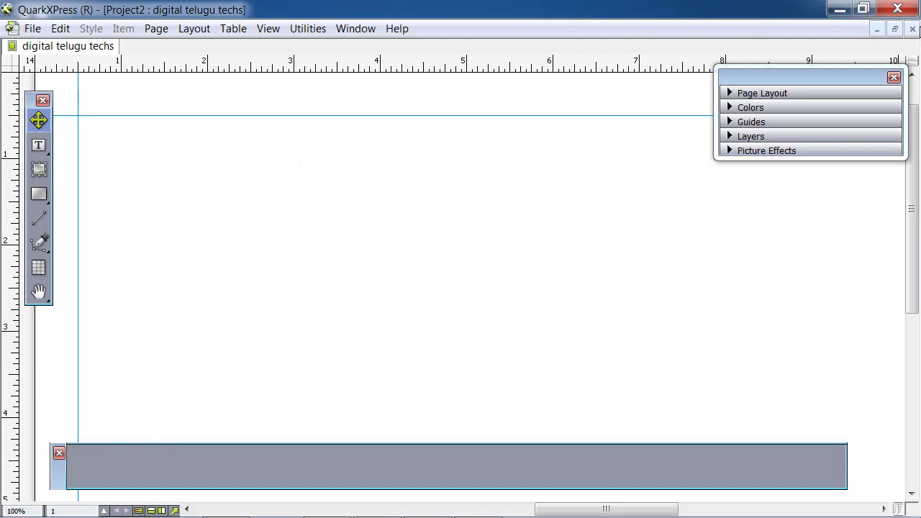
{"action": "left_click", "coordinate": [912, 30]}
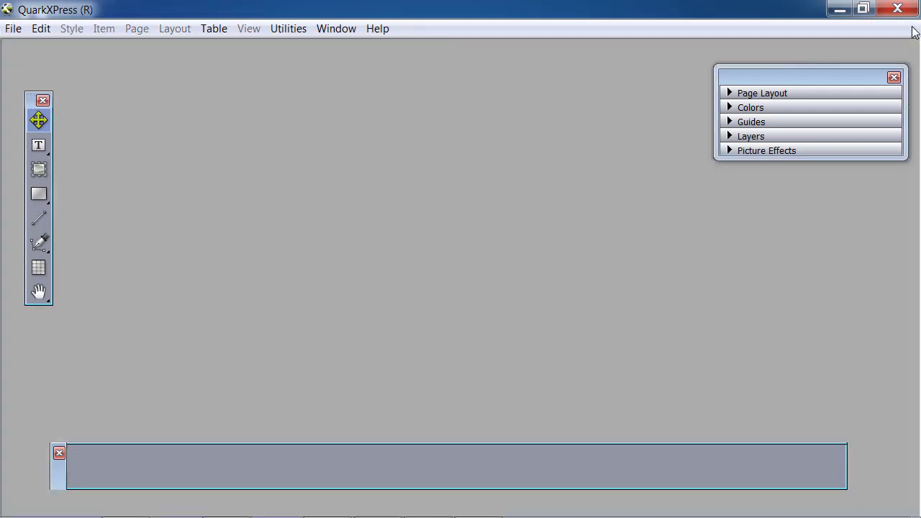
- Start another new project as a Web layout, 600 px wide, with Variable Width Page enabled
{"action": "left_click", "coordinate": [14, 29]}
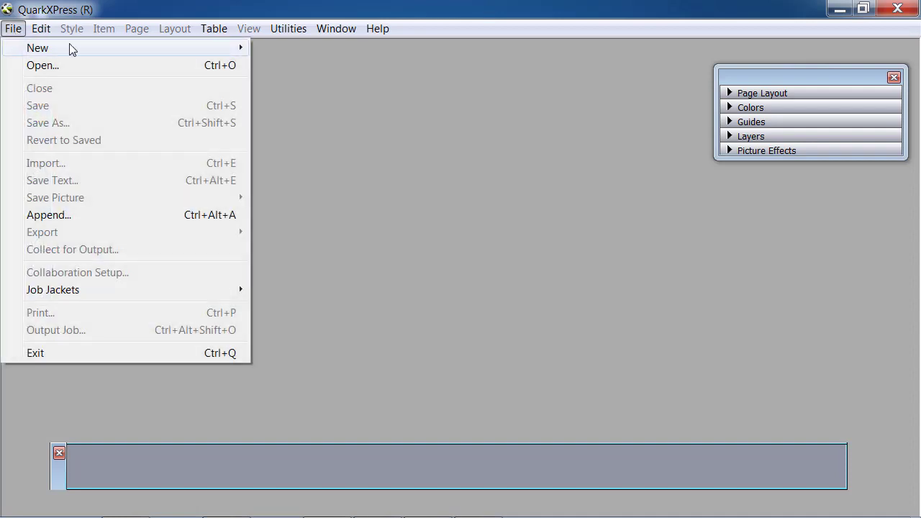
{"action": "mouse_move", "coordinate": [51, 47]}
{"action": "left_click", "coordinate": [312, 47]}
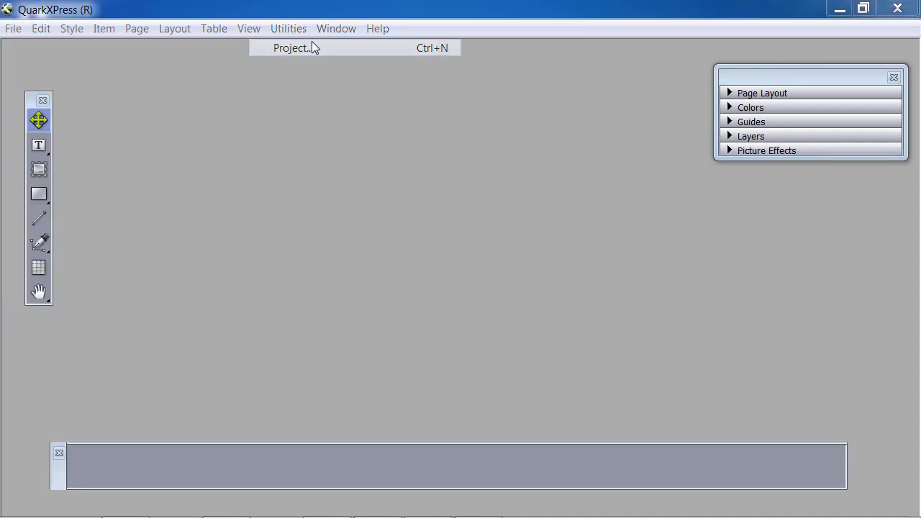
{"action": "left_click", "coordinate": [420, 157]}
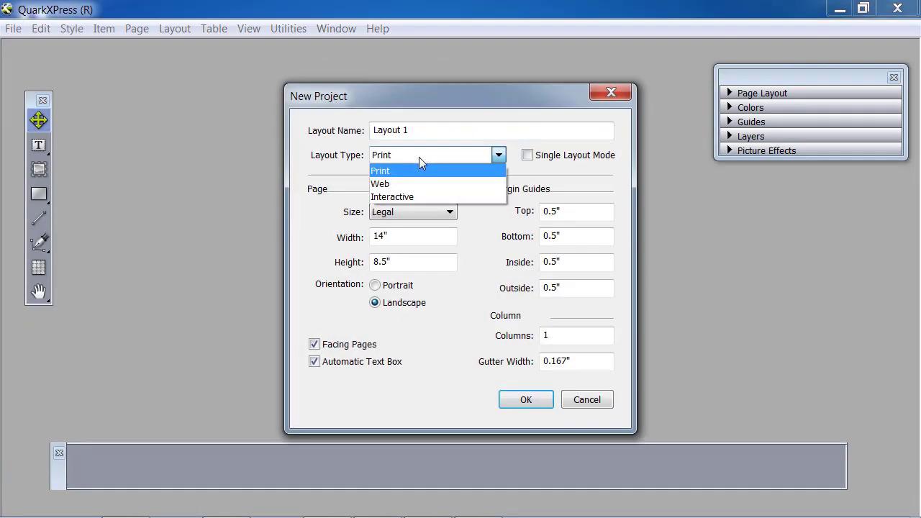
{"action": "left_click", "coordinate": [393, 184]}
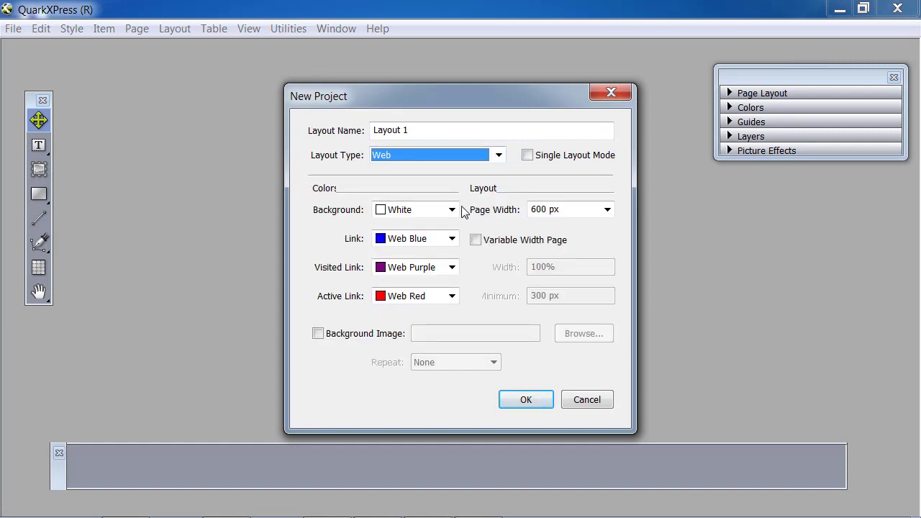
{"action": "left_click", "coordinate": [608, 211]}
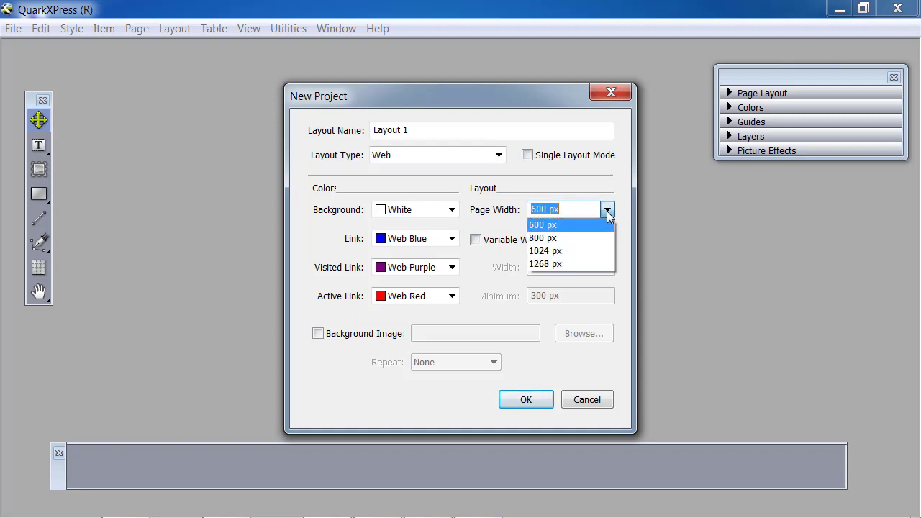
{"action": "left_click", "coordinate": [607, 211]}
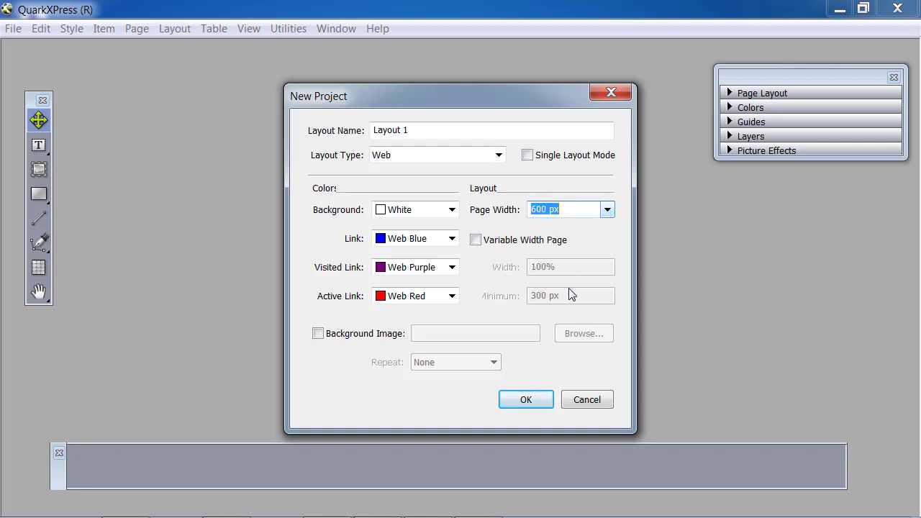
{"action": "left_click", "coordinate": [476, 241]}
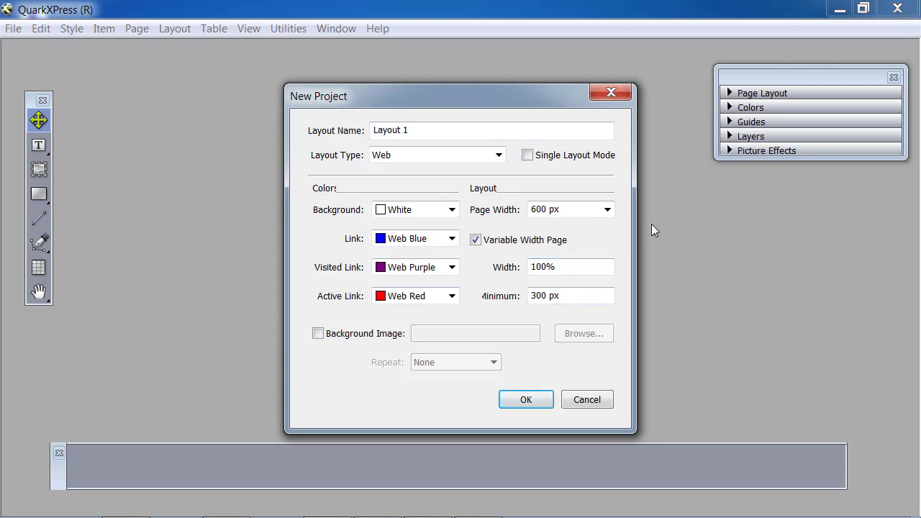
- Switch the layout type to Interactive, keeping Presentation at 1280 x 720 Pixels
{"action": "left_click", "coordinate": [500, 157]}
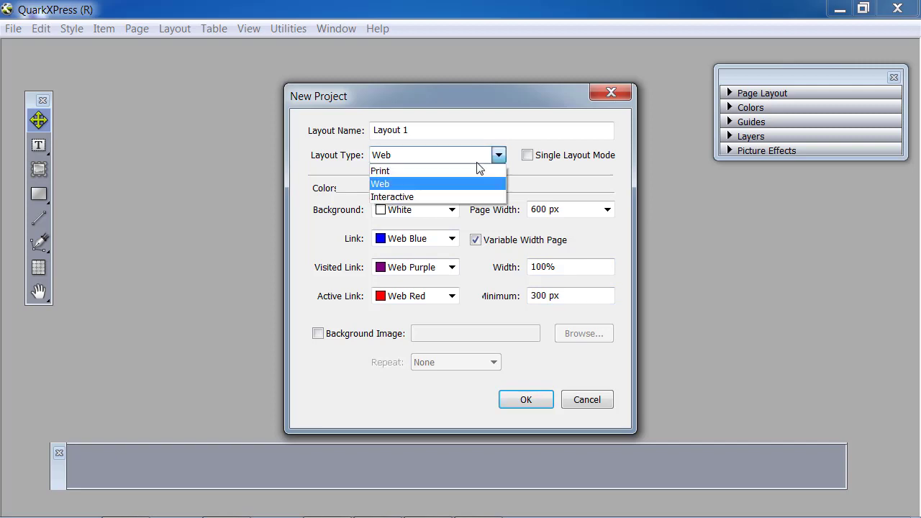
{"action": "left_click", "coordinate": [400, 197]}
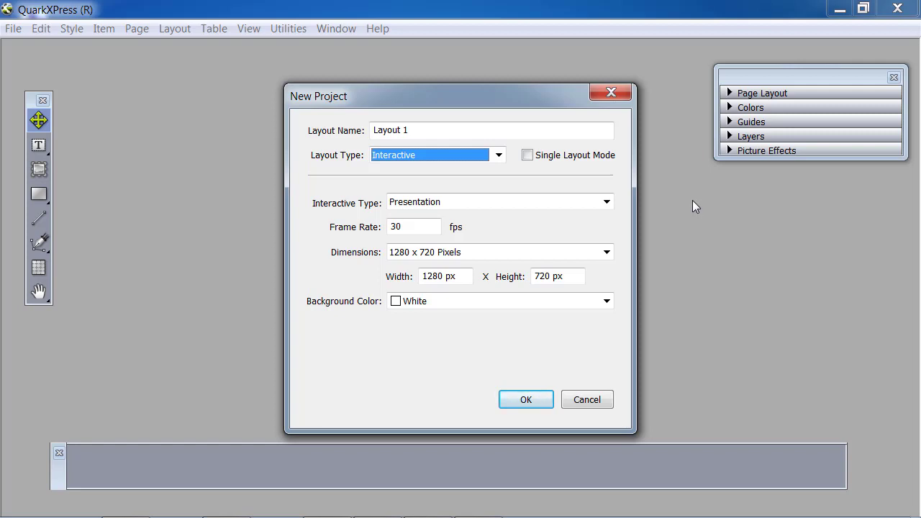
{"action": "left_click", "coordinate": [497, 154]}
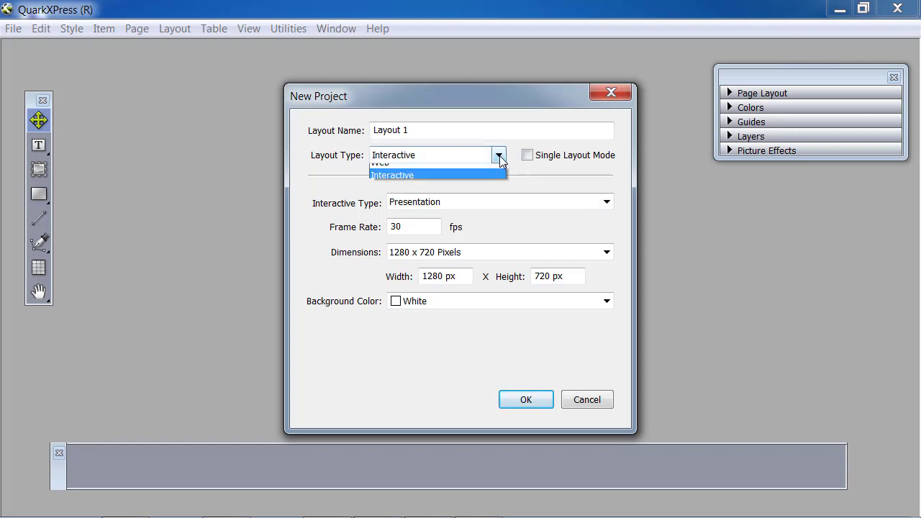
{"action": "left_click", "coordinate": [425, 192]}
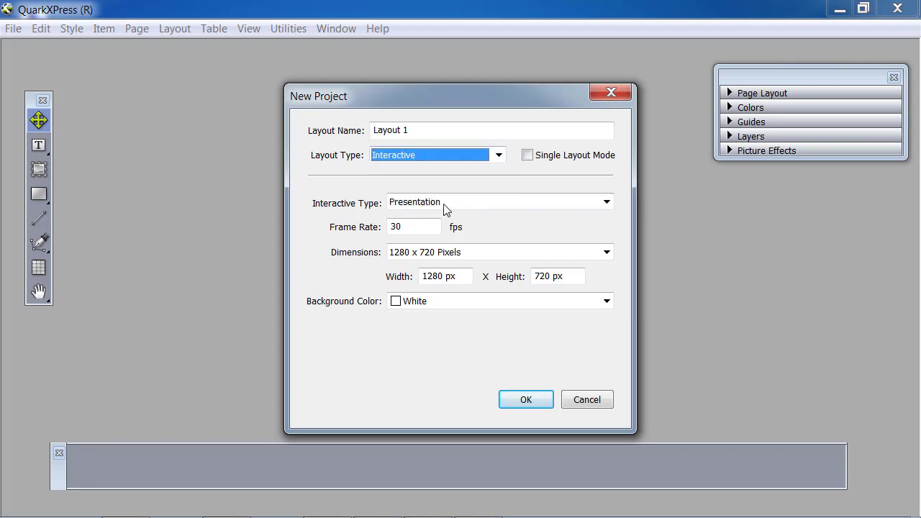
{"action": "left_click", "coordinate": [554, 203]}
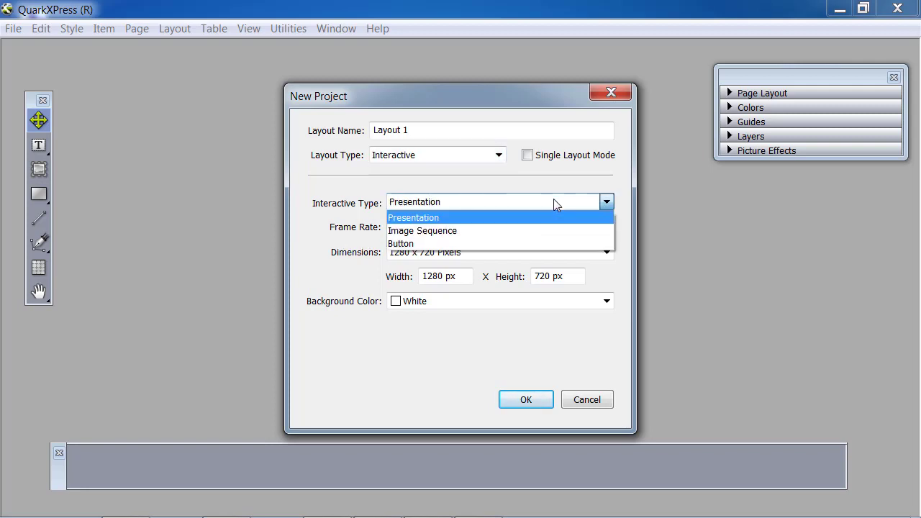
{"action": "left_click", "coordinate": [547, 200]}
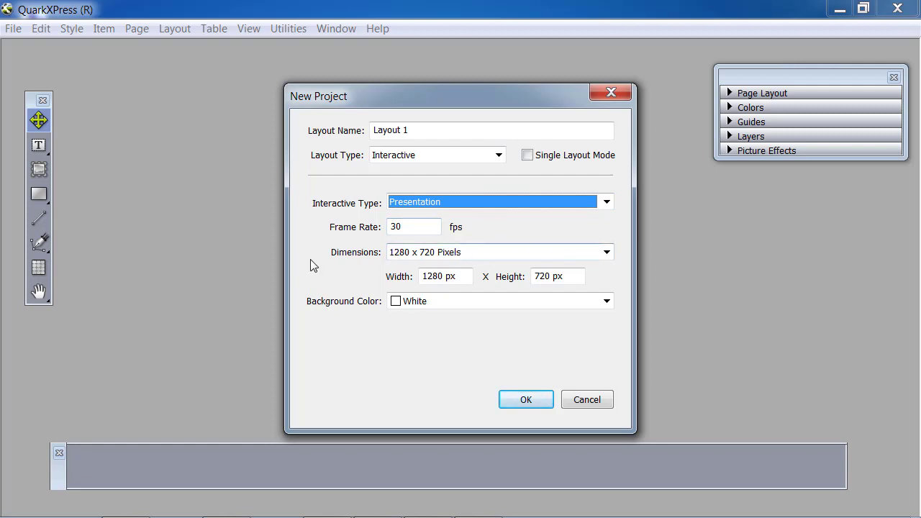
{"action": "left_click", "coordinate": [595, 252]}
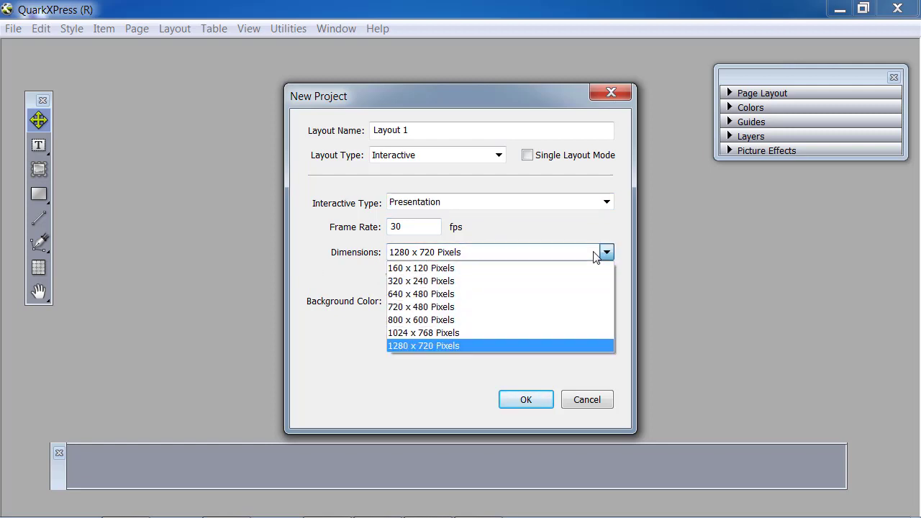
{"action": "left_click", "coordinate": [446, 345]}
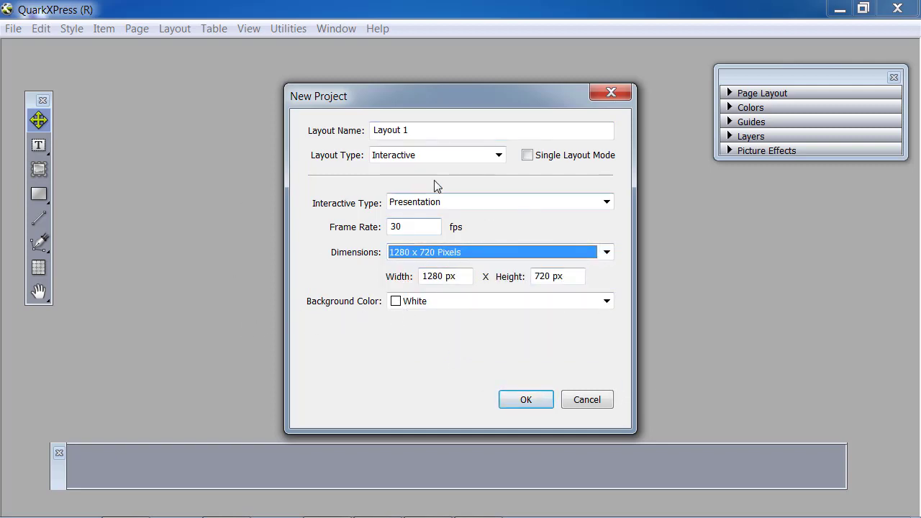
{"action": "left_click", "coordinate": [498, 155]}
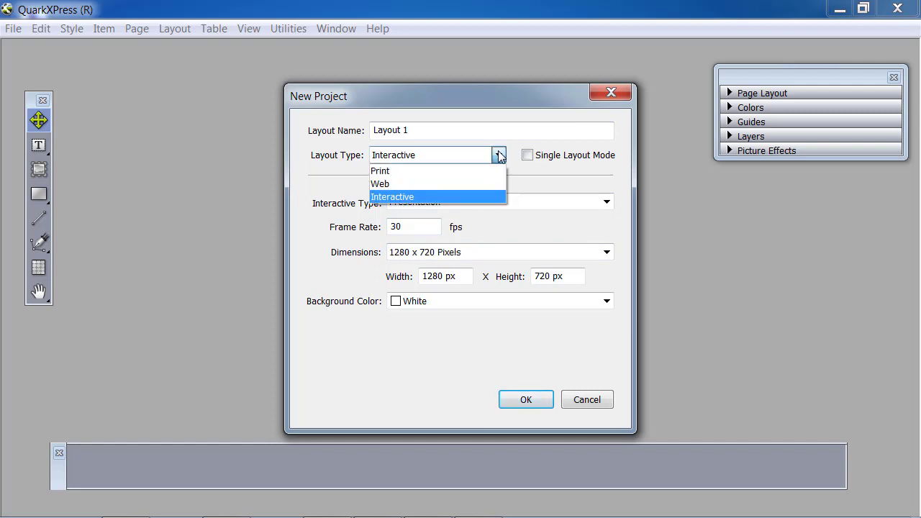
- Switch the layout back to Print, create Project3, and nudge the Tools palette right
{"action": "left_click", "coordinate": [395, 177]}
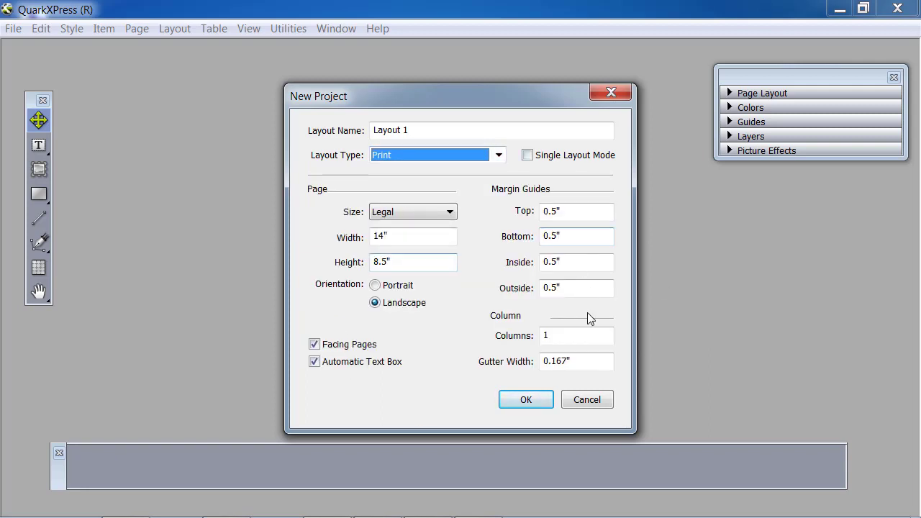
{"action": "left_click", "coordinate": [533, 401]}
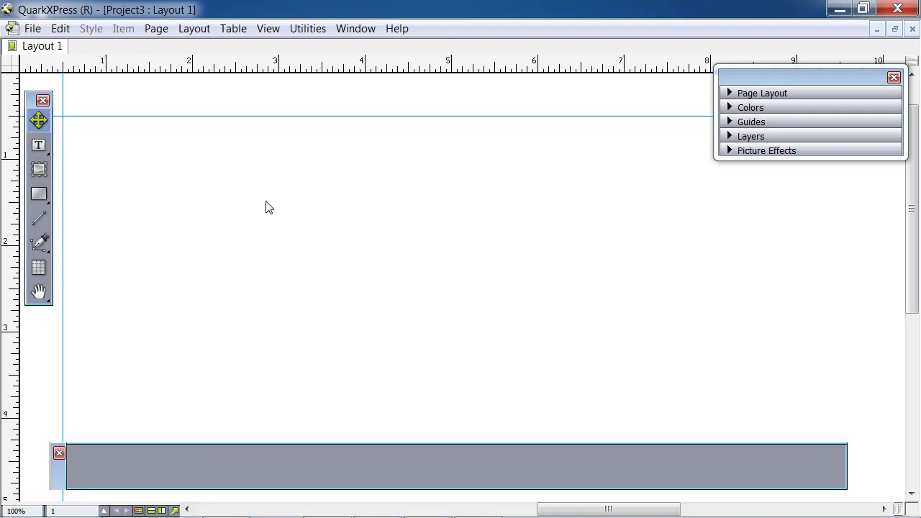
{"action": "mouse_move", "coordinate": [29, 105]}
{"action": "left_mouse_down"}
{"action": "mouse_move", "coordinate": [52, 107]}
{"action": "mouse_move", "coordinate": [47, 115]}
{"action": "mouse_move", "coordinate": [40, 107]}
{"action": "left_mouse_up"}
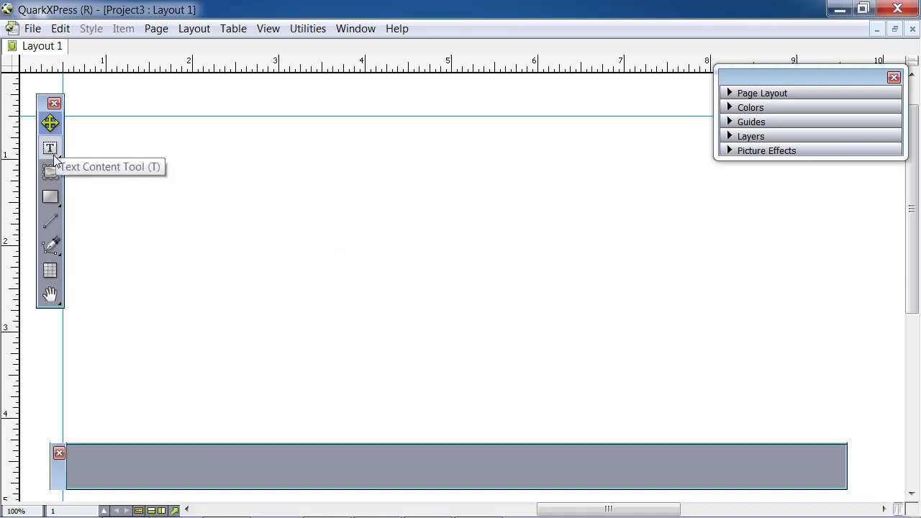
- Draw a rectangle box in the page's upper left and fill it solid yellow
{"action": "left_click", "coordinate": [52, 199]}
{"action": "left_click_drag", "start_coordinate": [153, 166], "coordinate": [389, 323]}
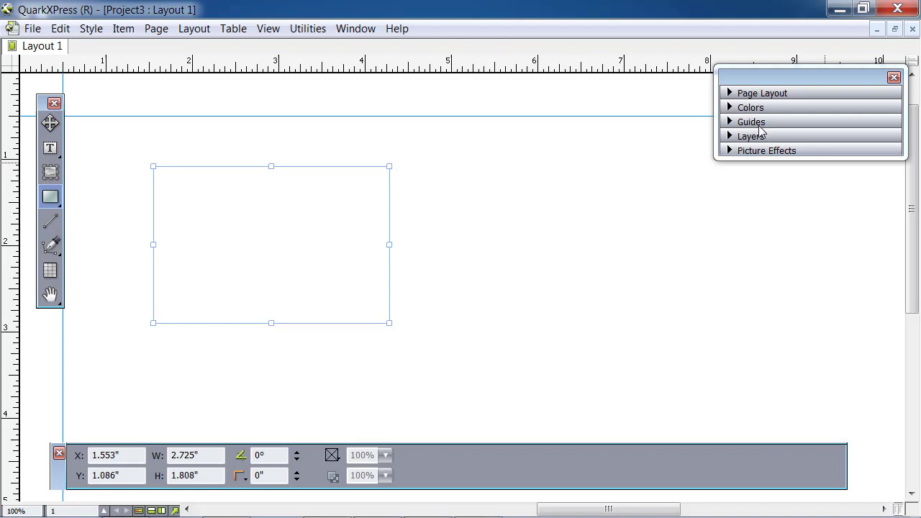
{"action": "left_click", "coordinate": [730, 107]}
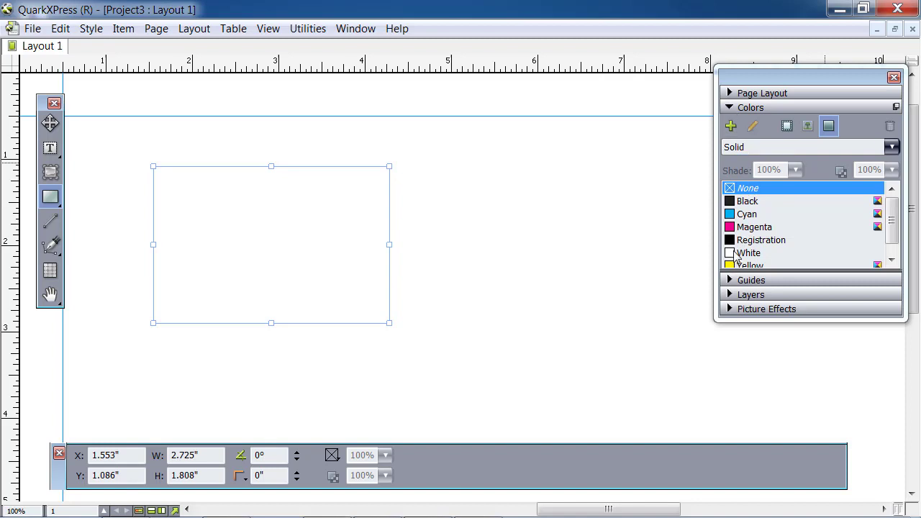
{"action": "left_click", "coordinate": [732, 242]}
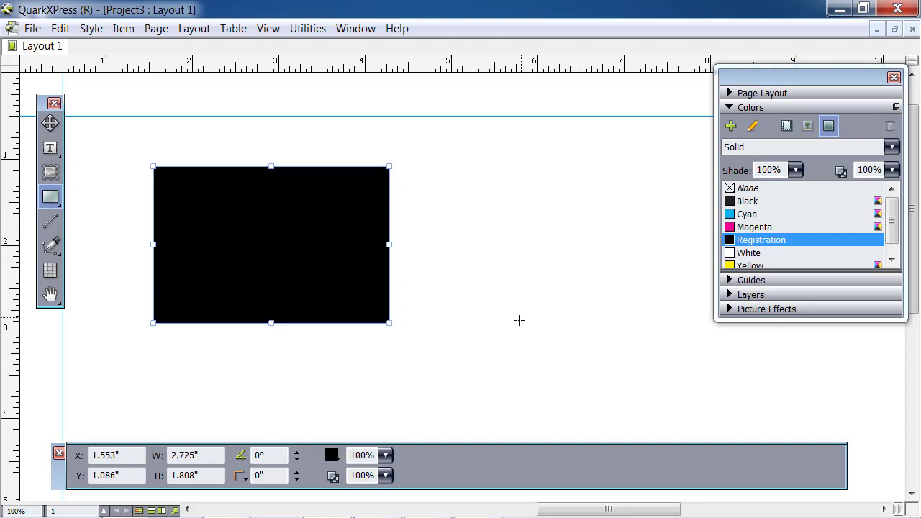
{"action": "left_click", "coordinate": [339, 459]}
{"action": "left_click", "coordinate": [342, 452]}
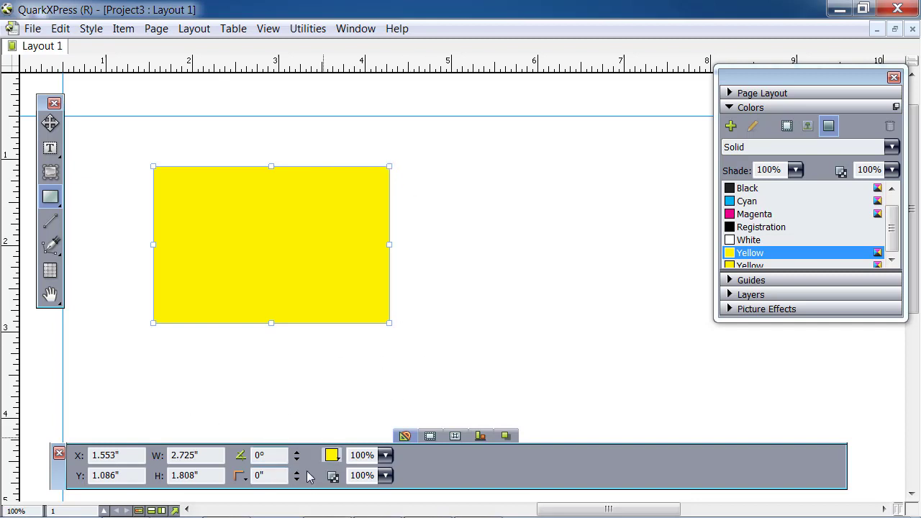
- Enter a 30° rotation angle for the yellow box
{"action": "left_click_drag", "start_coordinate": [271, 458], "coordinate": [253, 455]}
{"action": "mouse_move", "coordinate": [295, 508]}
{"action": "type", "text": "30"}
{"action": "mouse_move", "coordinate": [326, 501]}
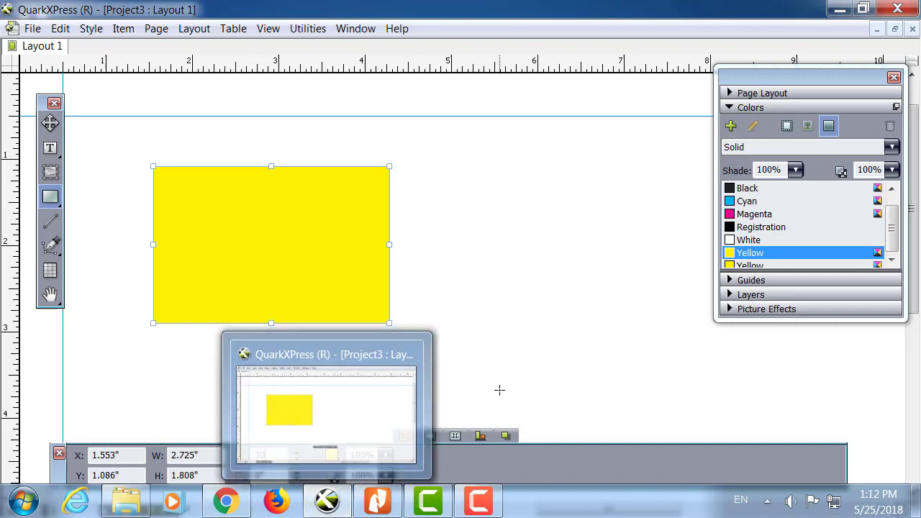
- Apply the 30° rotation and give the box Rounded corners
{"action": "key", "text": "Return"}
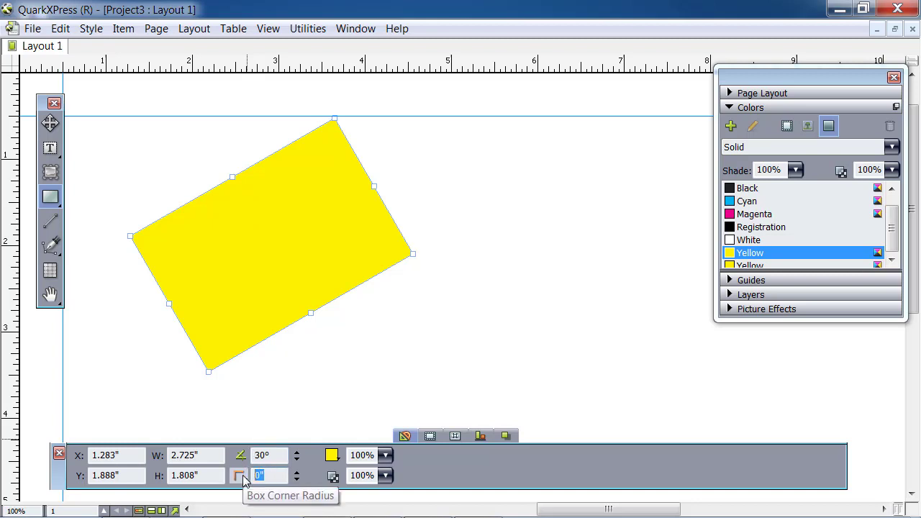
{"action": "left_click", "coordinate": [242, 477]}
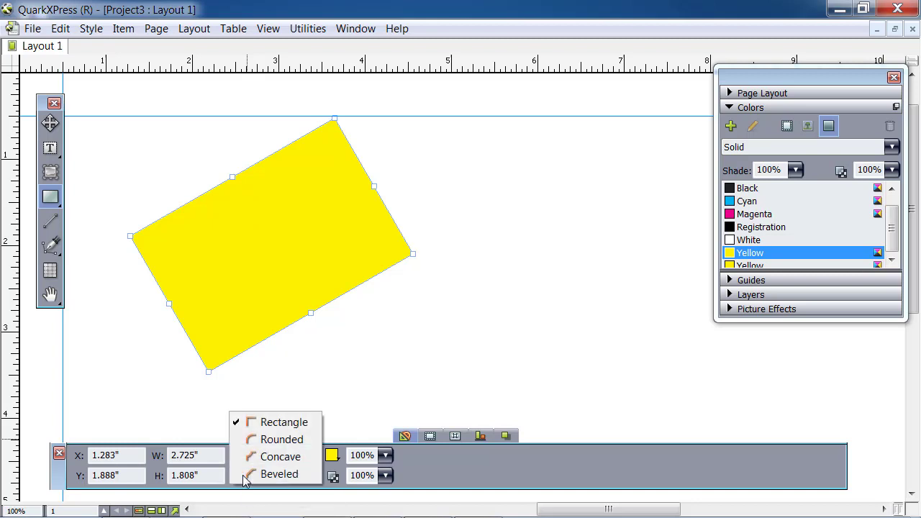
{"action": "left_click", "coordinate": [280, 439]}
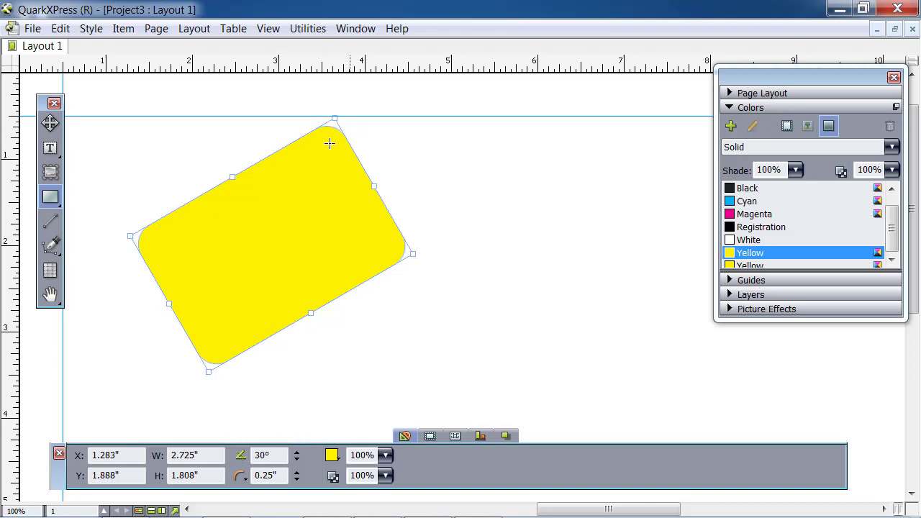
- Reset the box's rotation angle to 0°
{"action": "left_click_drag", "start_coordinate": [282, 455], "coordinate": [218, 453]}
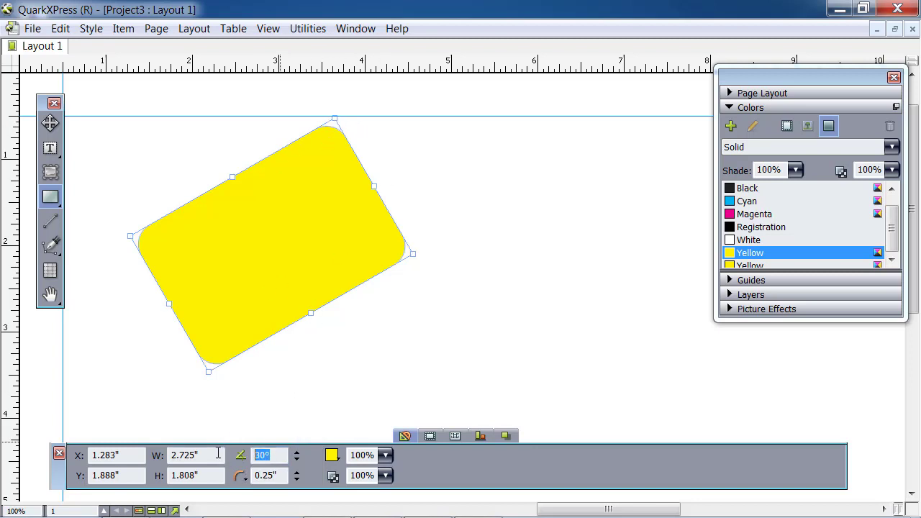
{"action": "type", "text": "0"}
{"action": "key", "text": "Return"}
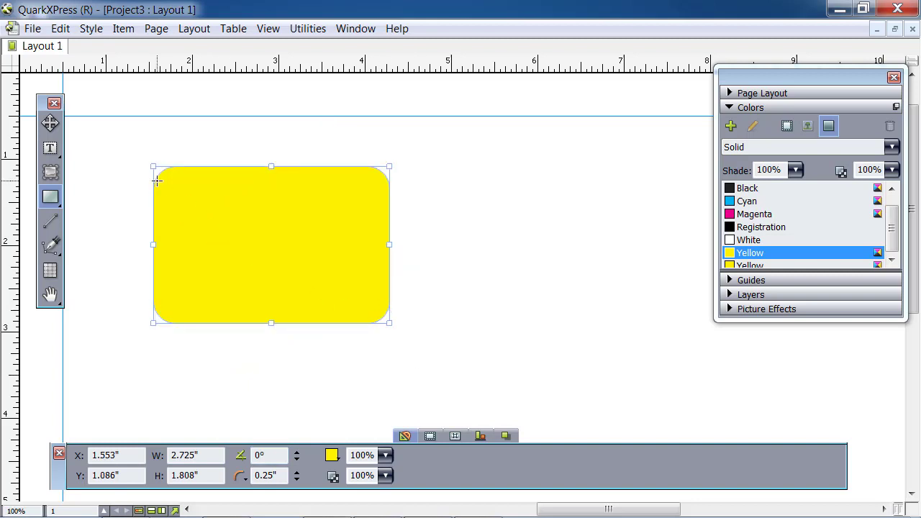
- With the Item tool, shrink, rotate and reposition the yellow box to 1.385" by 1.717" near the top-left
{"action": "left_click", "coordinate": [50, 123]}
{"action": "left_click_drag", "start_coordinate": [247, 236], "coordinate": [266, 243]}
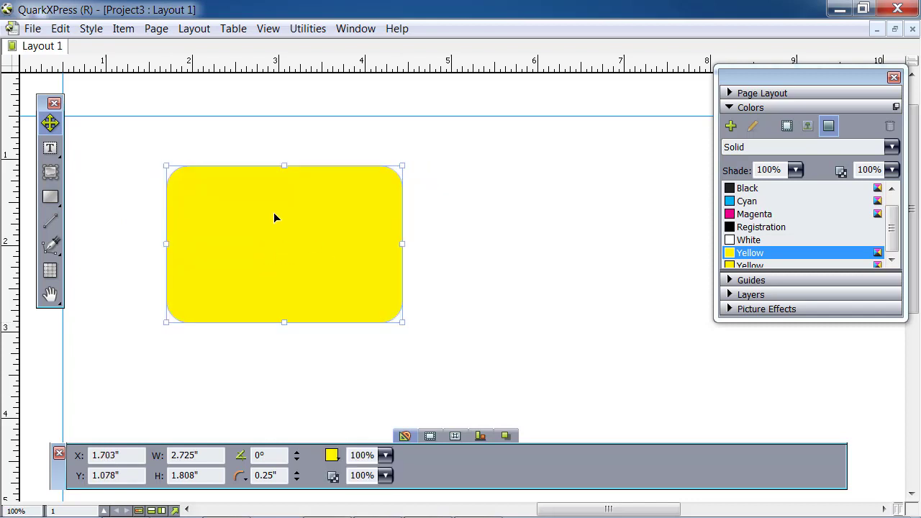
{"action": "left_click_drag", "start_coordinate": [167, 165], "coordinate": [238, 227]}
{"action": "left_click_drag", "start_coordinate": [319, 226], "coordinate": [319, 174]}
{"action": "left_click_drag", "start_coordinate": [412, 167], "coordinate": [381, 317]}
{"action": "left_click_drag", "start_coordinate": [263, 187], "coordinate": [293, 223]}
{"action": "left_click_drag", "start_coordinate": [347, 257], "coordinate": [191, 245]}
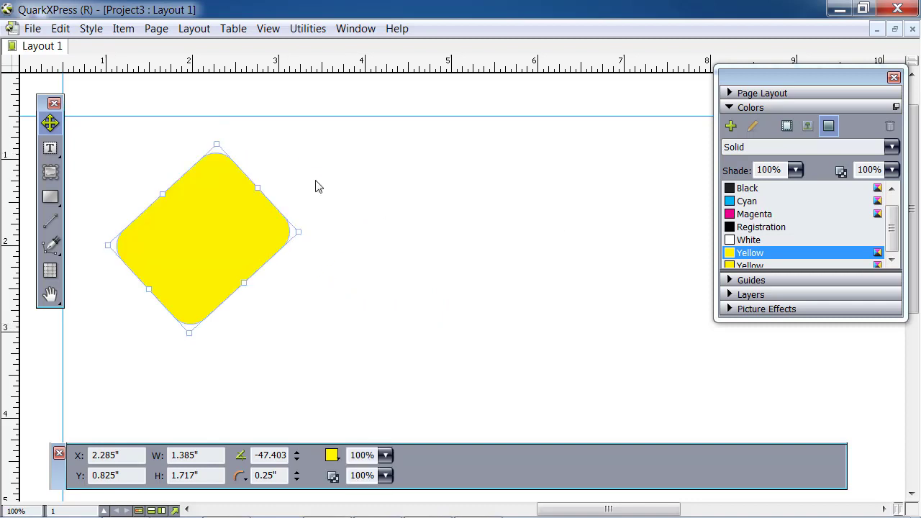
{"action": "left_click_drag", "start_coordinate": [218, 134], "coordinate": [296, 164]}
{"action": "left_click_drag", "start_coordinate": [228, 233], "coordinate": [218, 192]}
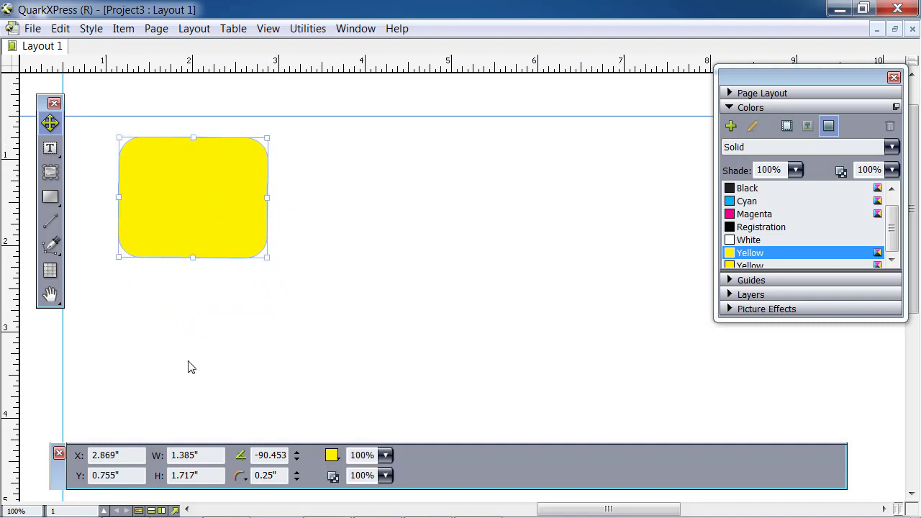
{"action": "mouse_move", "coordinate": [342, 462]}
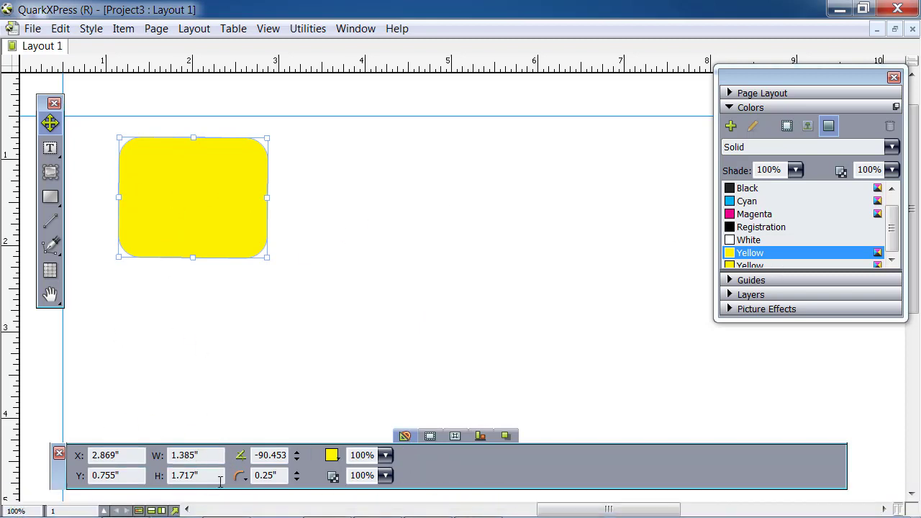
- Resize the box to a 2" by 2" square and move it right and down
{"action": "double_click", "coordinate": [205, 456]}
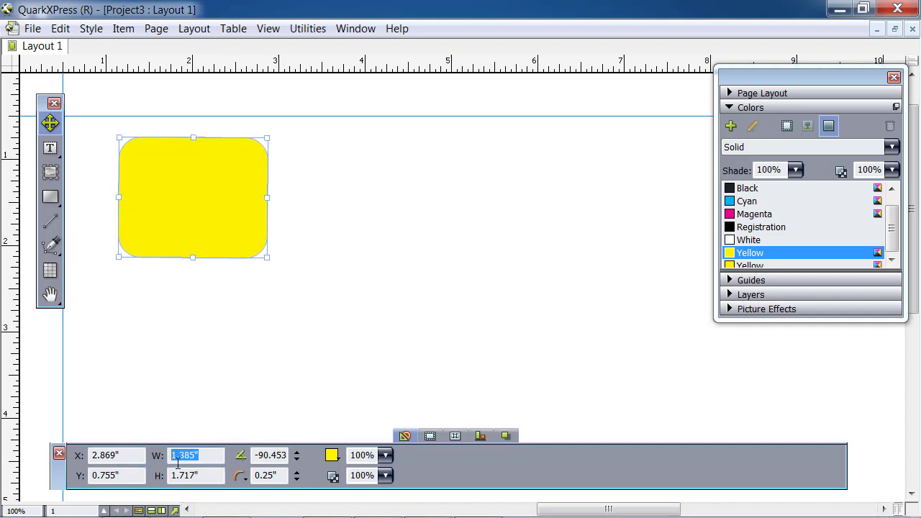
{"action": "type", "text": "2"}
{"action": "double_click", "coordinate": [210, 475]}
{"action": "type", "text": "2"}
{"action": "key", "text": "Return"}
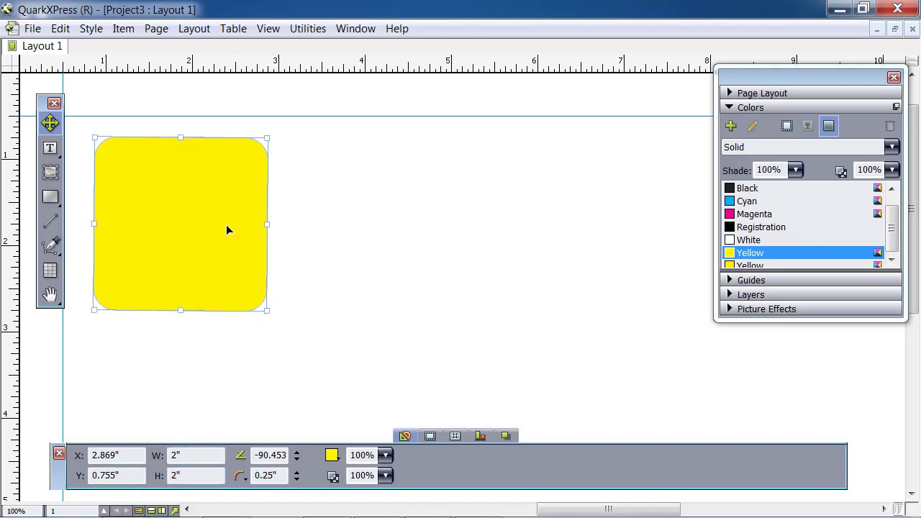
{"action": "left_click_drag", "start_coordinate": [201, 209], "coordinate": [328, 193]}
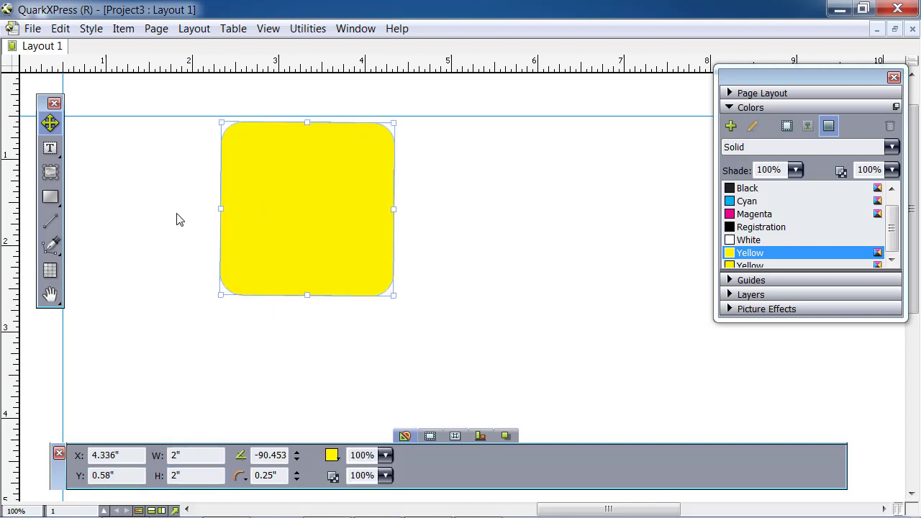
{"action": "left_click_drag", "start_coordinate": [271, 209], "coordinate": [267, 267]}
- Widen the box to 3", move it up, then delete it
{"action": "left_click", "coordinate": [189, 454]}
{"action": "double_click", "coordinate": [175, 455]}
{"action": "type", "text": "3"}
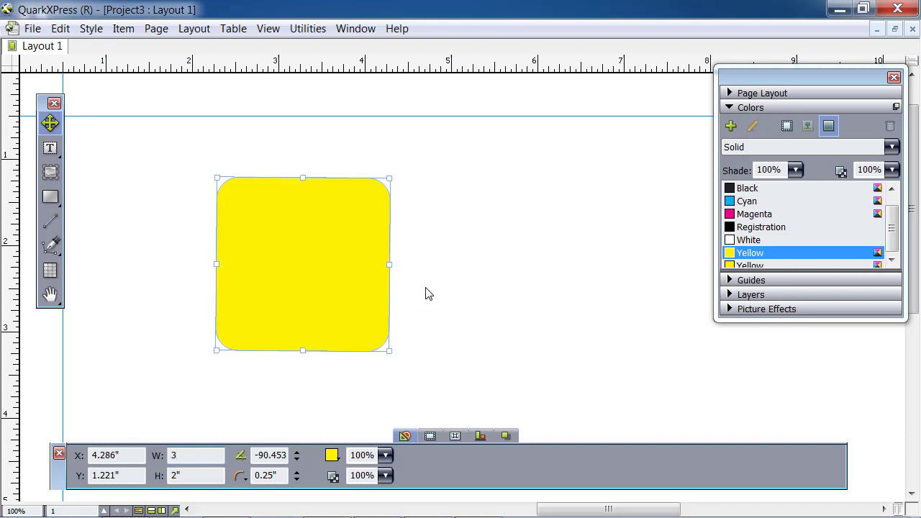
{"action": "key", "text": "Return"}
{"action": "left_click_drag", "start_coordinate": [321, 296], "coordinate": [315, 269]}
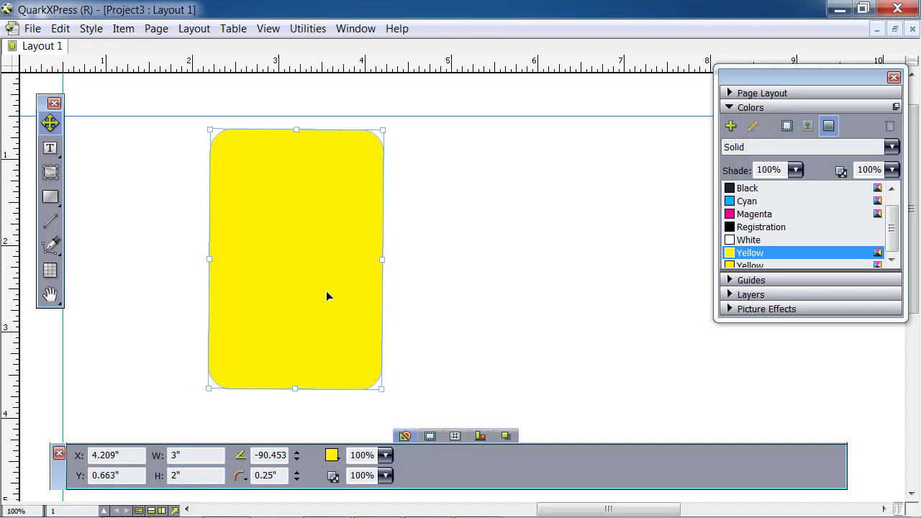
{"action": "key", "text": "Delete"}
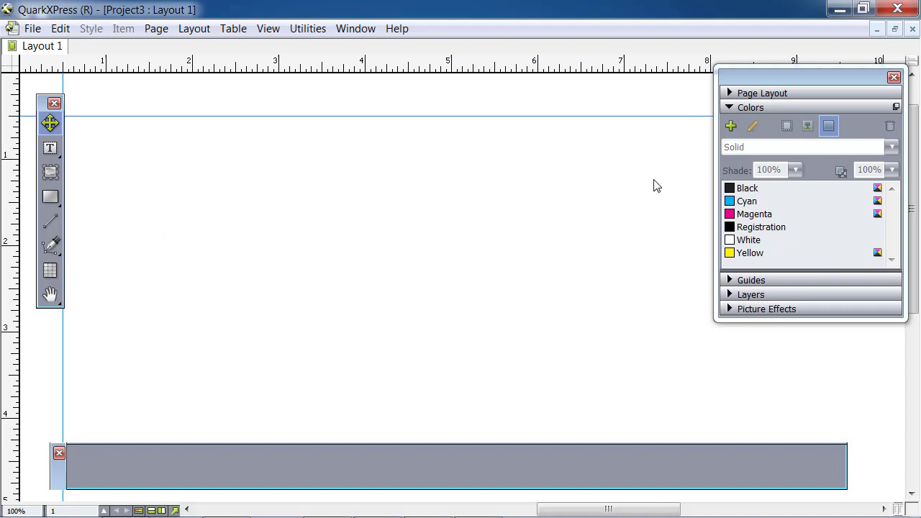
- Collapse the Colors swatch list, then draw a small test text box and delete it
{"action": "left_click", "coordinate": [730, 107]}
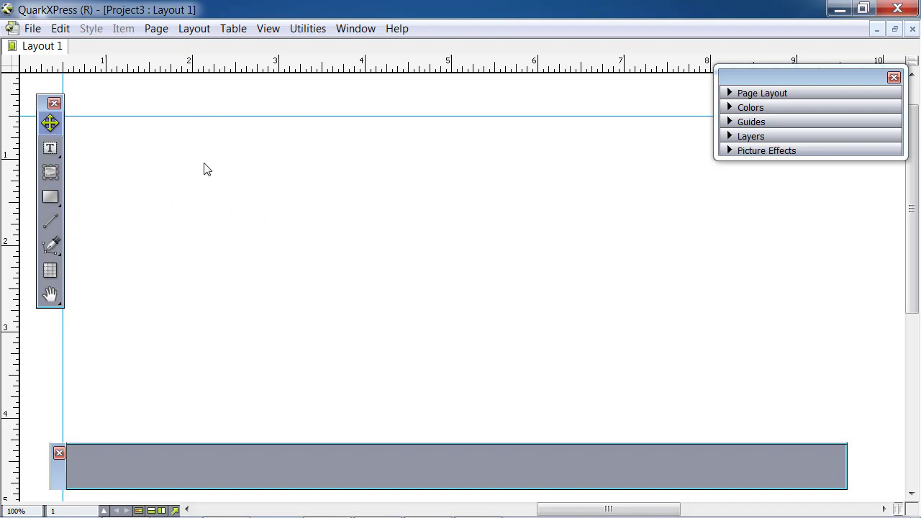
{"action": "left_click", "coordinate": [49, 149]}
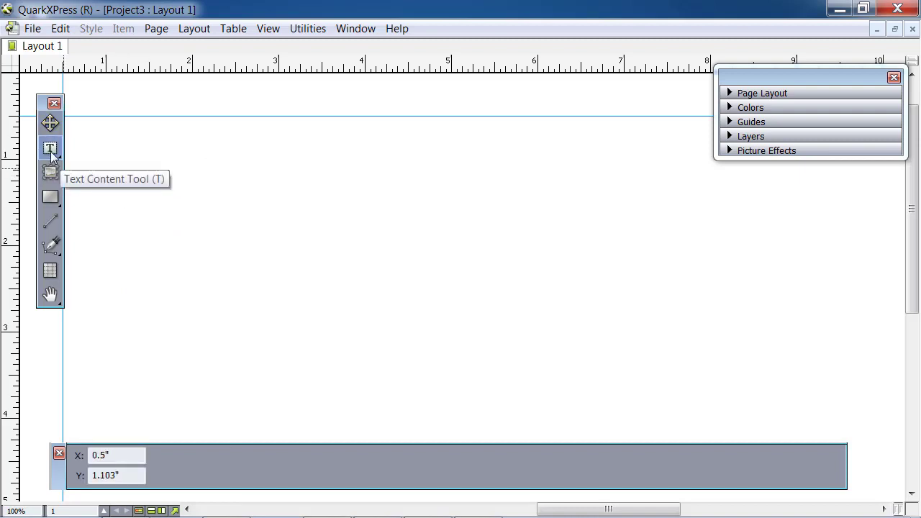
{"action": "mouse_move", "coordinate": [51, 155]}
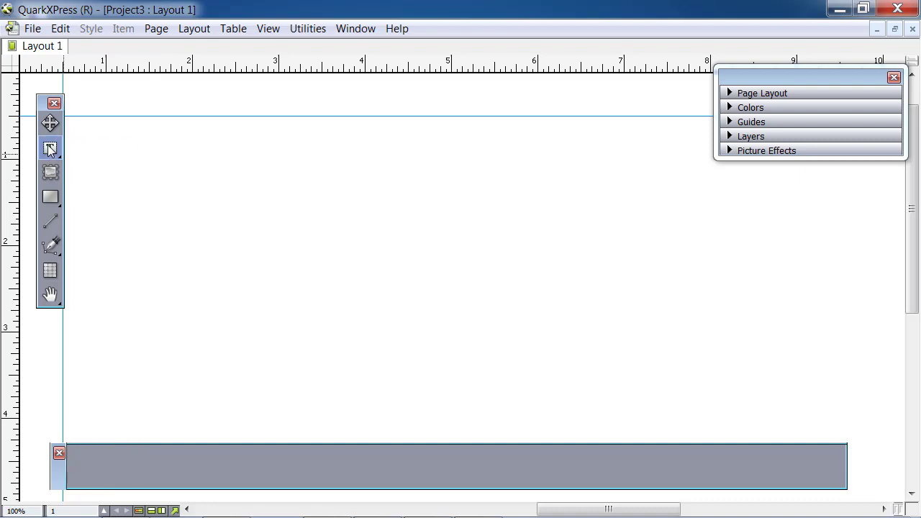
{"action": "left_click_drag", "start_coordinate": [147, 172], "coordinate": [220, 285]}
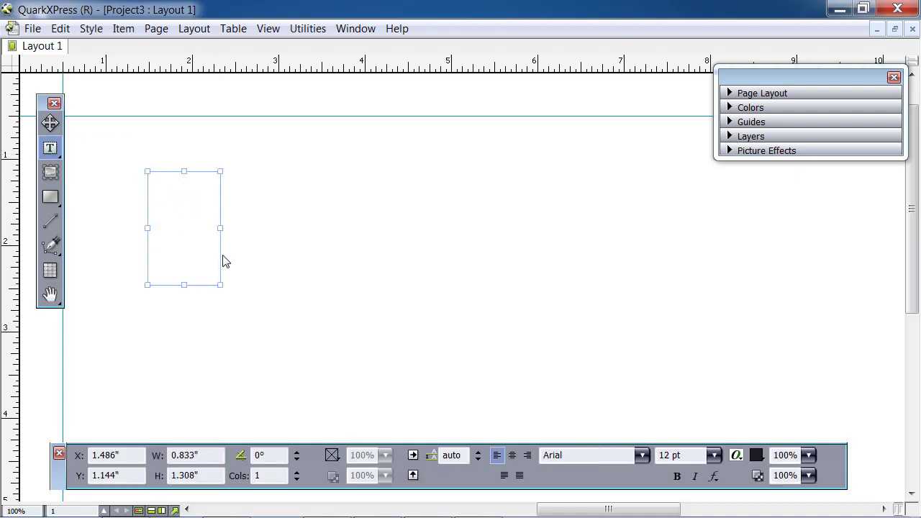
{"action": "left_click", "coordinate": [50, 123]}
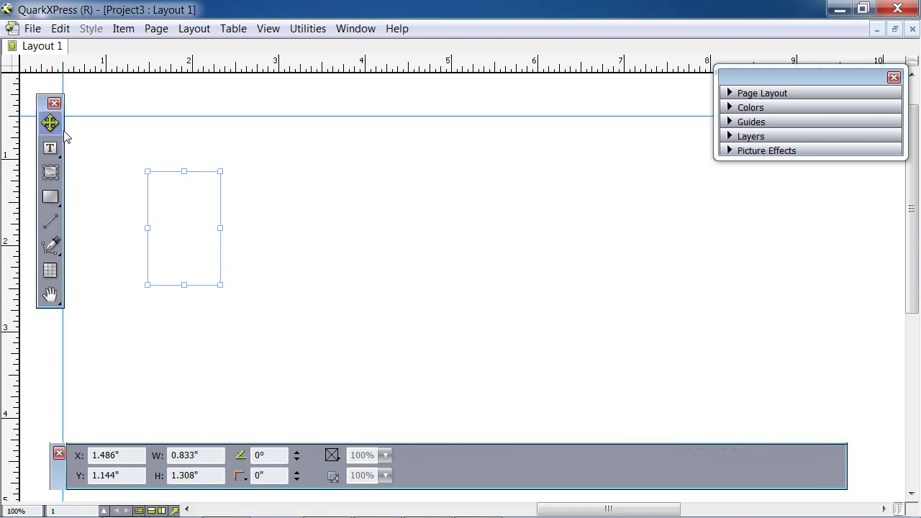
{"action": "key", "text": "Delete"}
- Activate the page's 13" × 7.5" automatic text box for text entry
{"action": "left_click", "coordinate": [49, 148]}
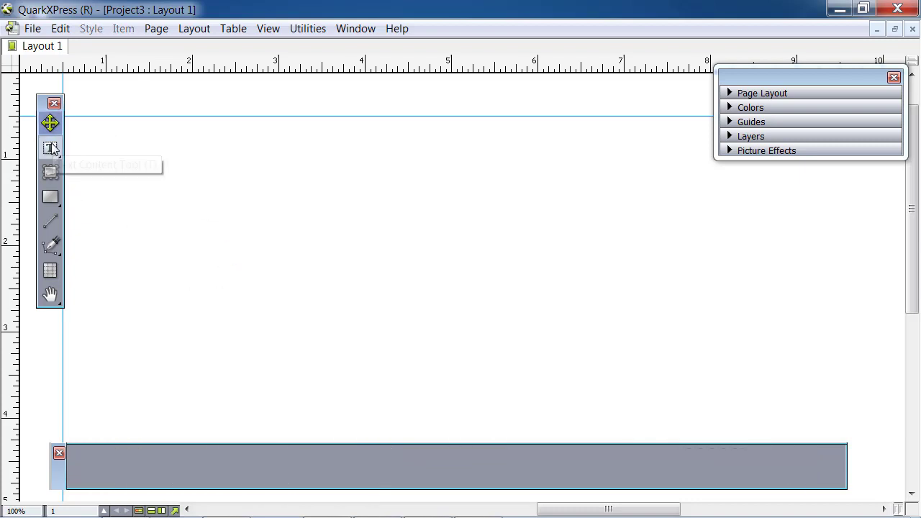
{"action": "left_click", "coordinate": [186, 228]}
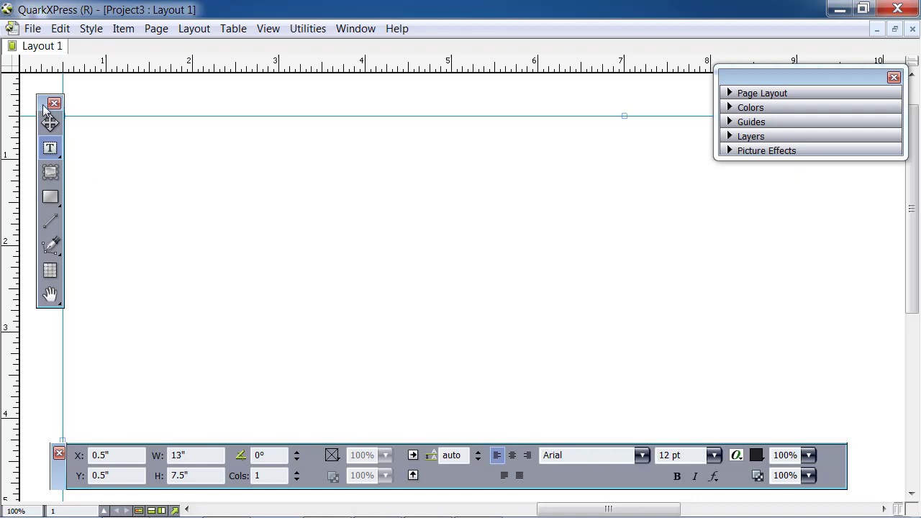
{"action": "left_click_drag", "start_coordinate": [45, 106], "coordinate": [154, 102]}
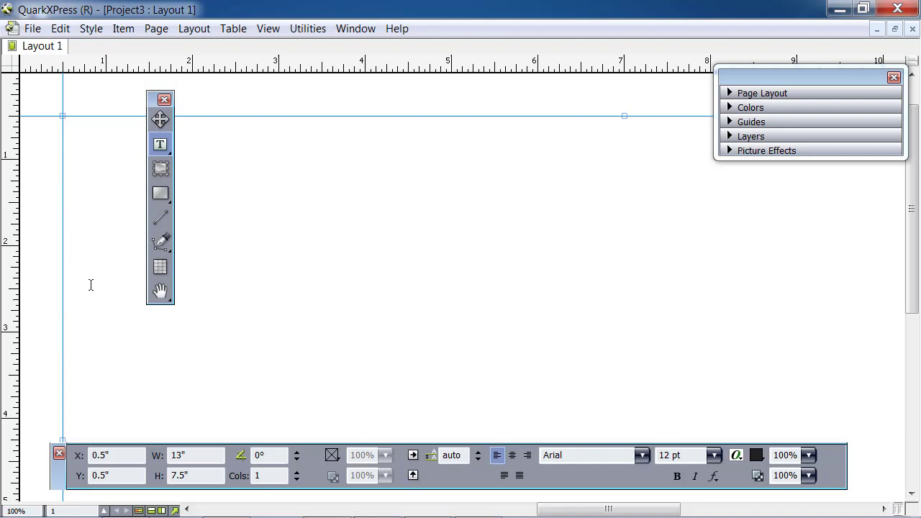
- Select everything in the full-page text box and delete its empty paragraphs
{"action": "left_click", "coordinate": [159, 119]}
{"action": "left_click", "coordinate": [160, 145]}
{"action": "key", "text": "ctrl+a"}
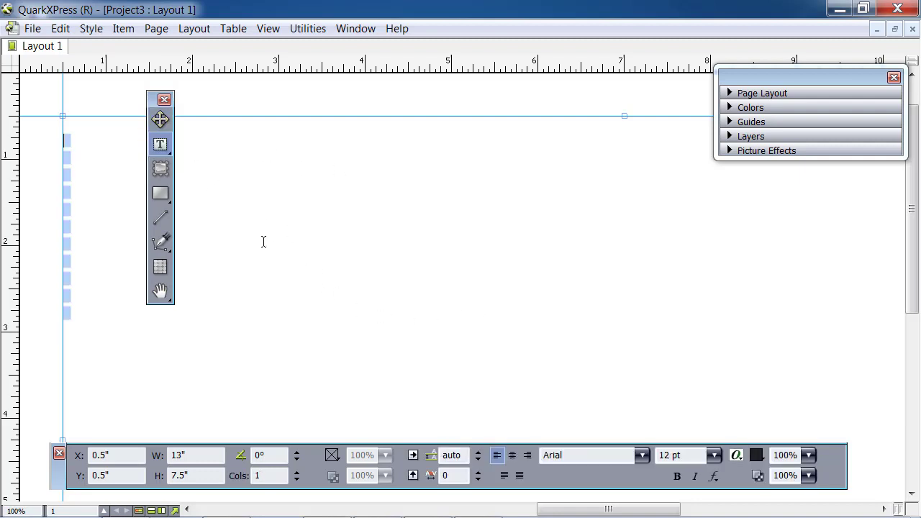
{"action": "key", "text": "BackSpace"}
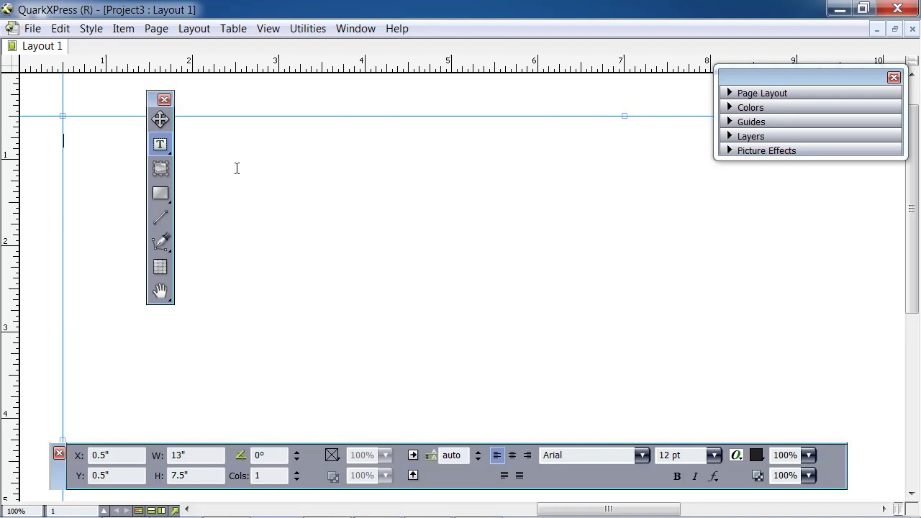
- Deselect the full-page box so nothing is selected, with the Text Content tool ready
{"action": "left_click", "coordinate": [160, 118]}
{"action": "left_click", "coordinate": [160, 145]}
{"action": "left_click_drag", "start_coordinate": [160, 144], "coordinate": [181, 147]}
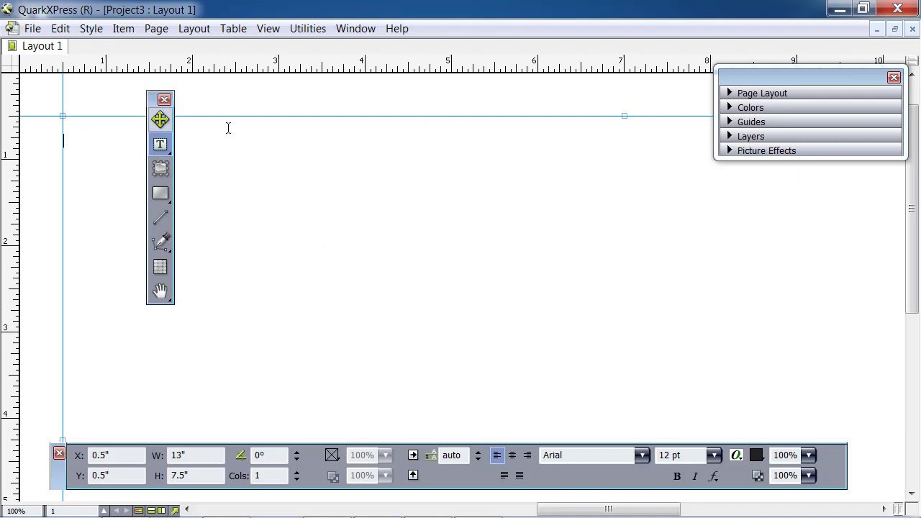
{"action": "left_click", "coordinate": [159, 119]}
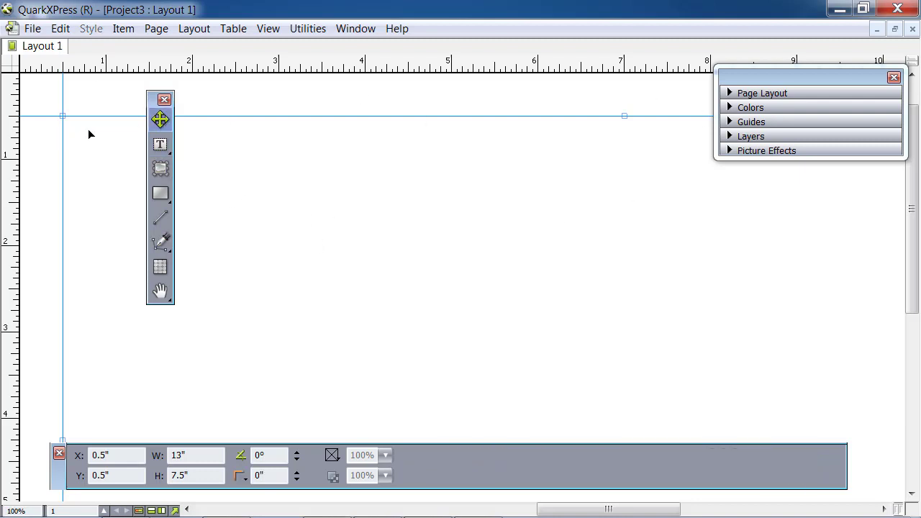
{"action": "left_click", "coordinate": [90, 256]}
{"action": "left_click", "coordinate": [160, 144]}
- Draw a text box near the page's upper middle and paste the Print, Web and Interactive layouts paragraph
{"action": "left_click_drag", "start_coordinate": [244, 157], "coordinate": [576, 346]}
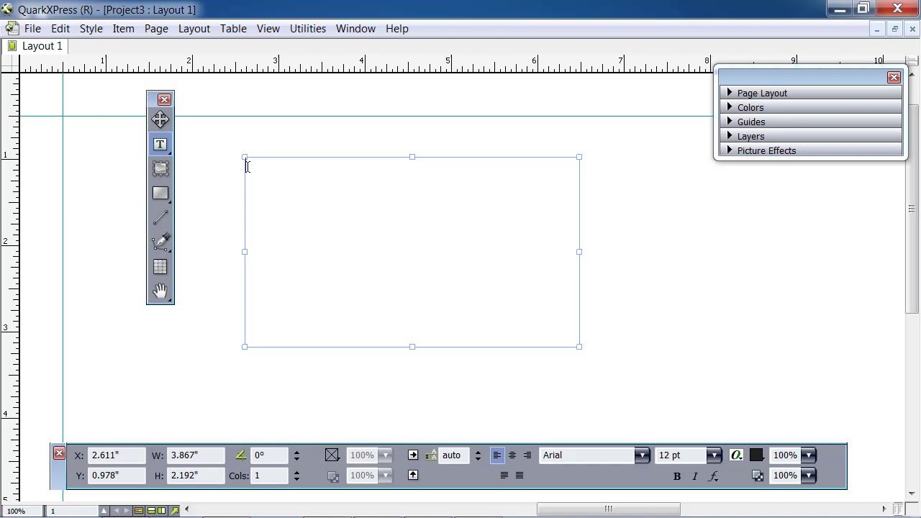
{"action": "type", "text": "A QuarkXPress project can contain three types of layouts: Print, Web, and Interactive. You can use one project to create content for various media — such as print, PDF, SWF, and HTML."}
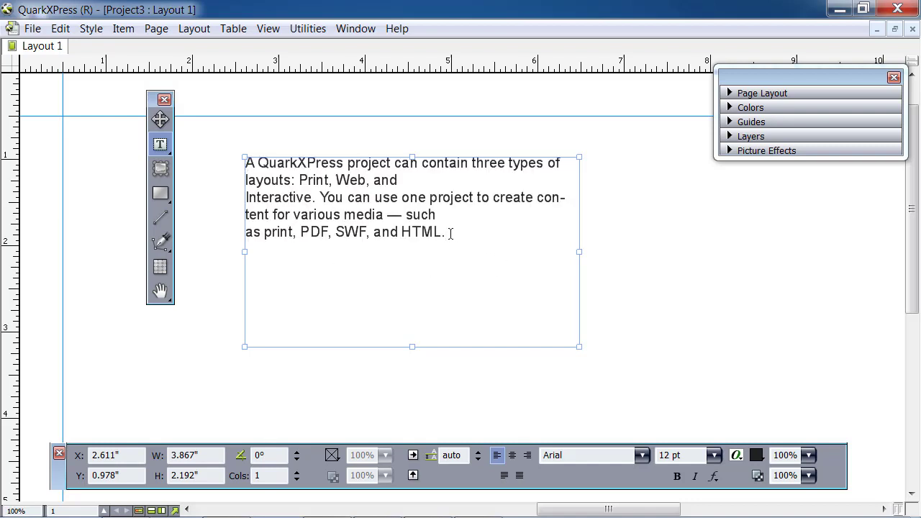
{"action": "left_click_drag", "start_coordinate": [449, 233], "coordinate": [250, 170]}
{"action": "left_click", "coordinate": [446, 235]}
{"action": "left_click", "coordinate": [161, 169]}
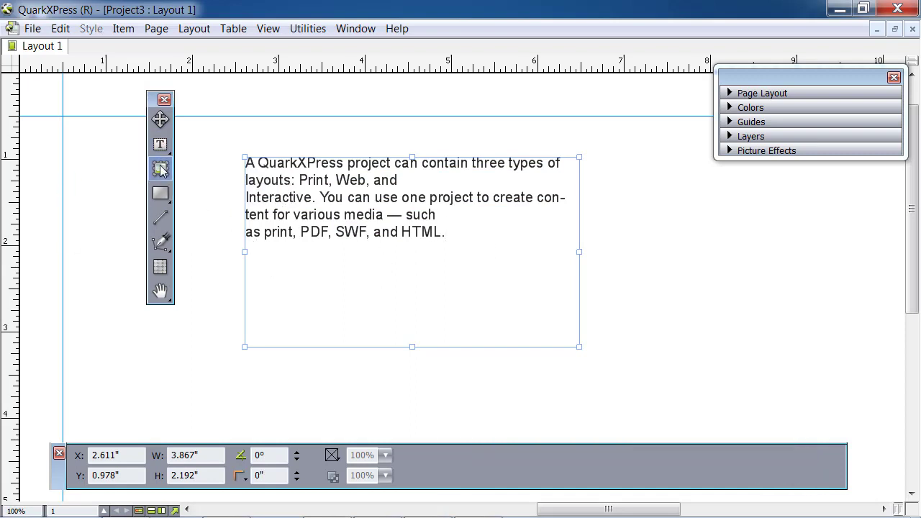
- Draw a picture box and move it right to overlap the text box's lower-right corner
{"action": "left_click_drag", "start_coordinate": [250, 251], "coordinate": [400, 349]}
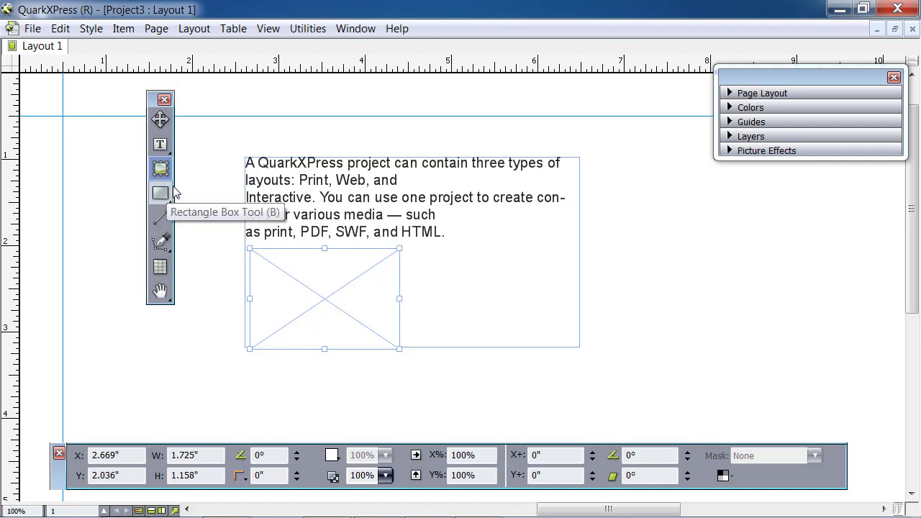
{"action": "left_click", "coordinate": [160, 119]}
{"action": "left_click_drag", "start_coordinate": [342, 287], "coordinate": [480, 283]}
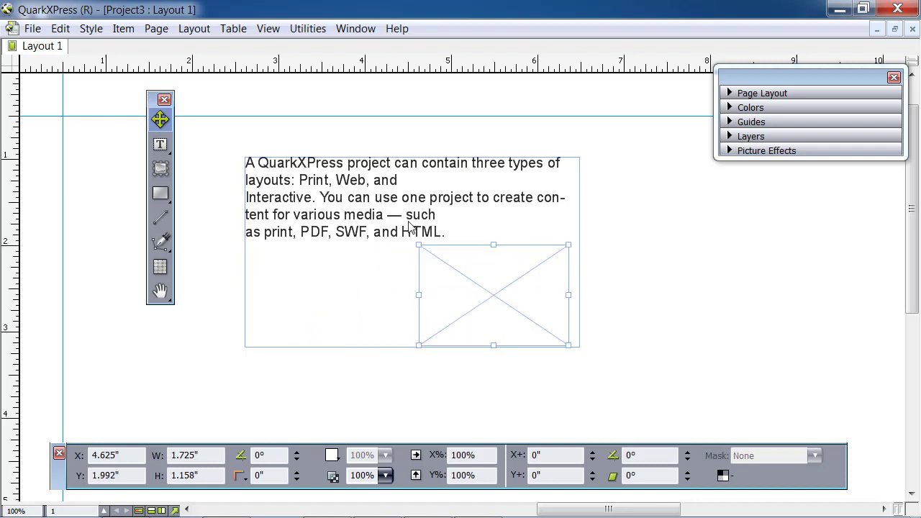
- Reposition the text box, then shift both boxes into place together and deselect them
{"action": "left_click", "coordinate": [371, 199]}
{"action": "left_click_drag", "start_coordinate": [358, 192], "coordinate": [353, 216]}
{"action": "left_click_drag", "start_coordinate": [358, 248], "coordinate": [320, 215]}
{"action": "left_click_drag", "start_coordinate": [640, 169], "coordinate": [411, 352]}
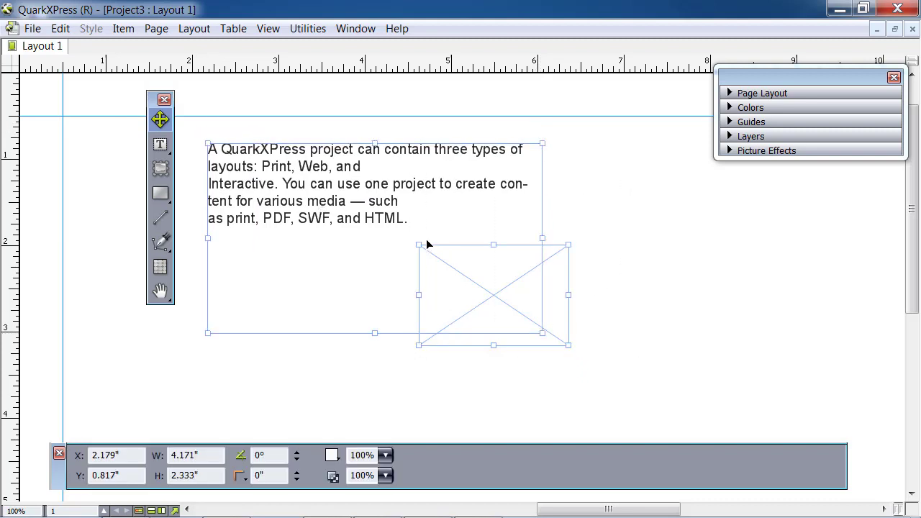
{"action": "left_click_drag", "start_coordinate": [453, 266], "coordinate": [507, 278]}
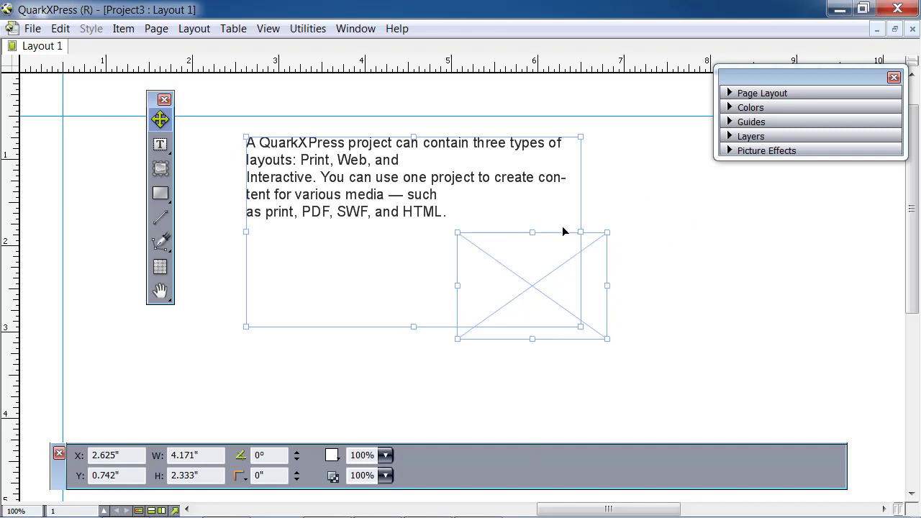
{"action": "left_click", "coordinate": [753, 273]}
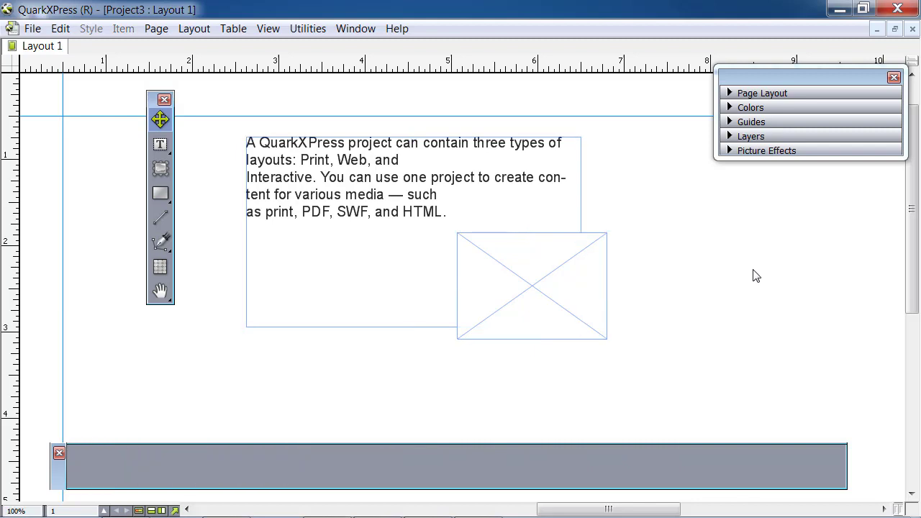
- Delete the picture box and select the remaining text box
{"action": "left_click", "coordinate": [534, 239]}
{"action": "key", "text": "Delete"}
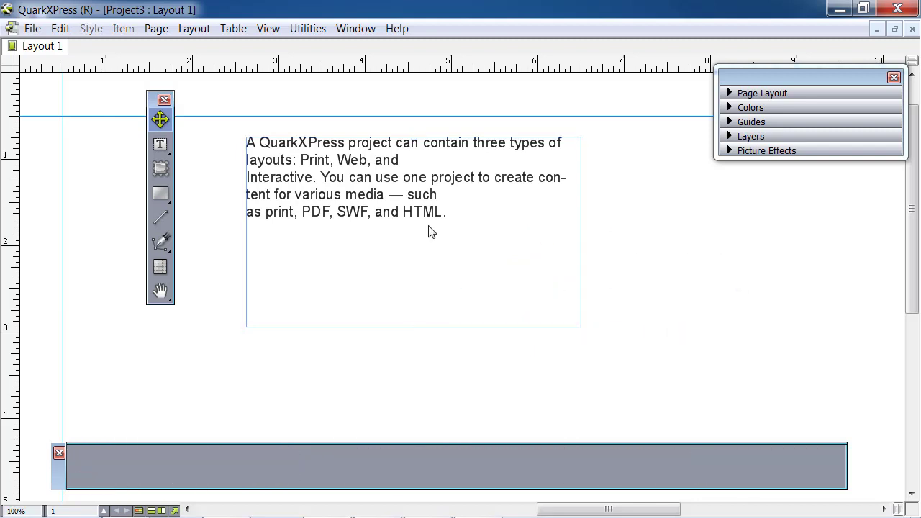
{"action": "left_click", "coordinate": [388, 202]}
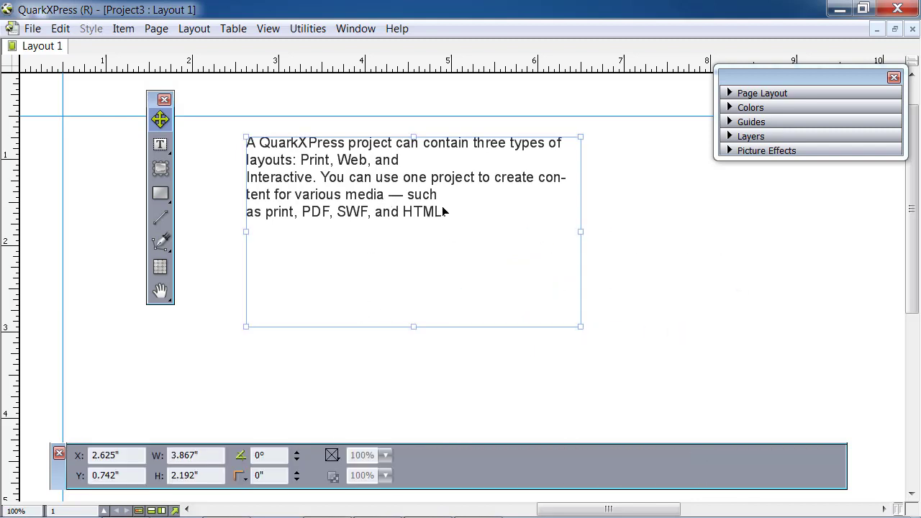
- Expand Colors, fill the text box with Yellow, then set its background to None
{"action": "left_click", "coordinate": [732, 108]}
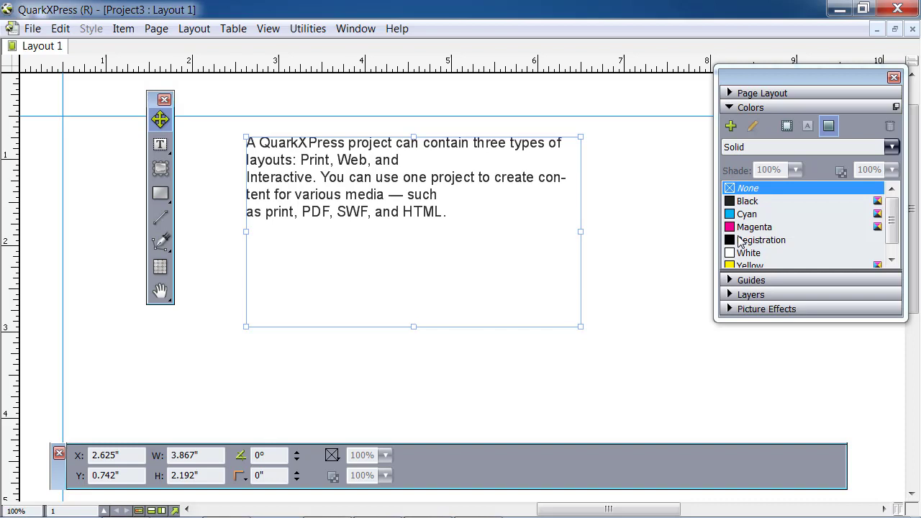
{"action": "scroll", "coordinate": [732, 265], "scroll_direction": "down", "scroll_amount": 1}
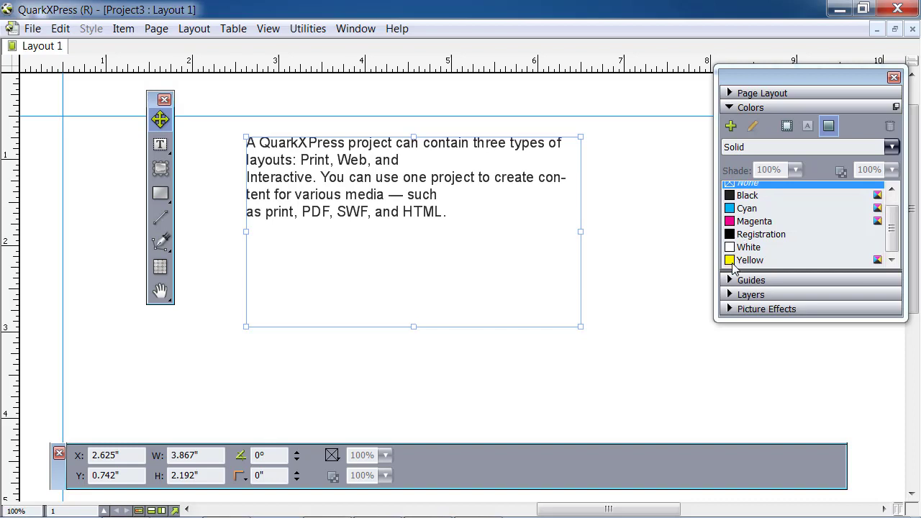
{"action": "left_click", "coordinate": [732, 263]}
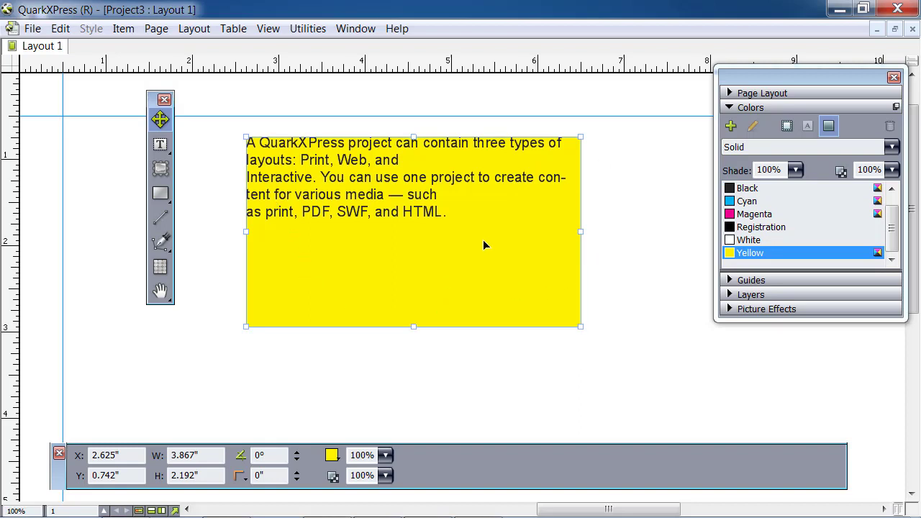
{"action": "scroll", "coordinate": [783, 232], "scroll_direction": "up", "scroll_amount": 1}
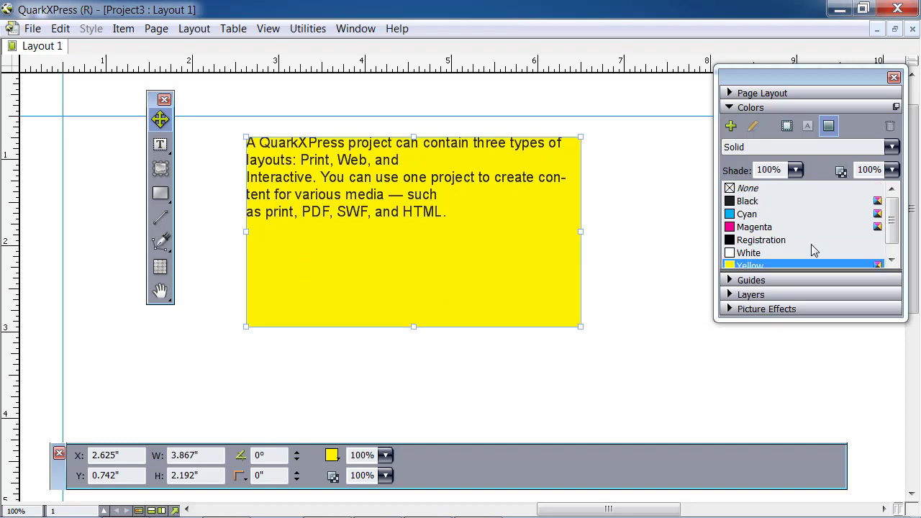
{"action": "left_click", "coordinate": [741, 188]}
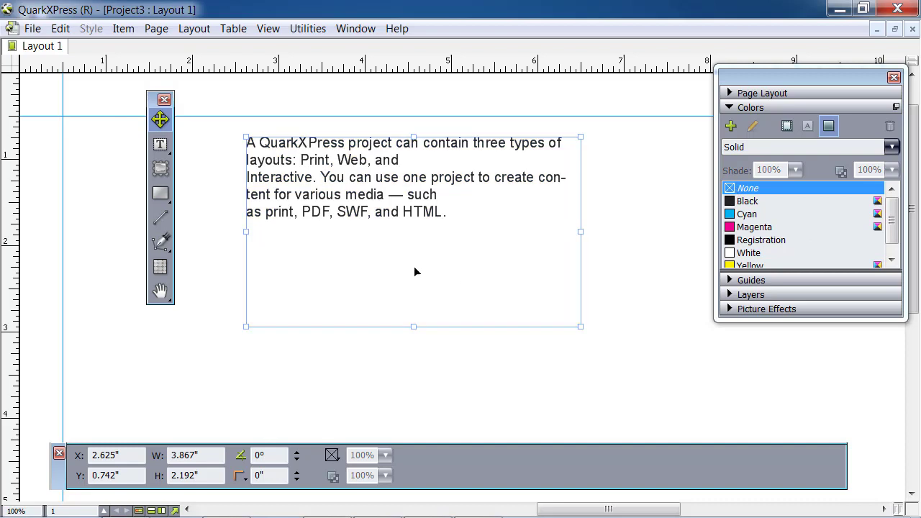
{"action": "left_click", "coordinate": [159, 144]}
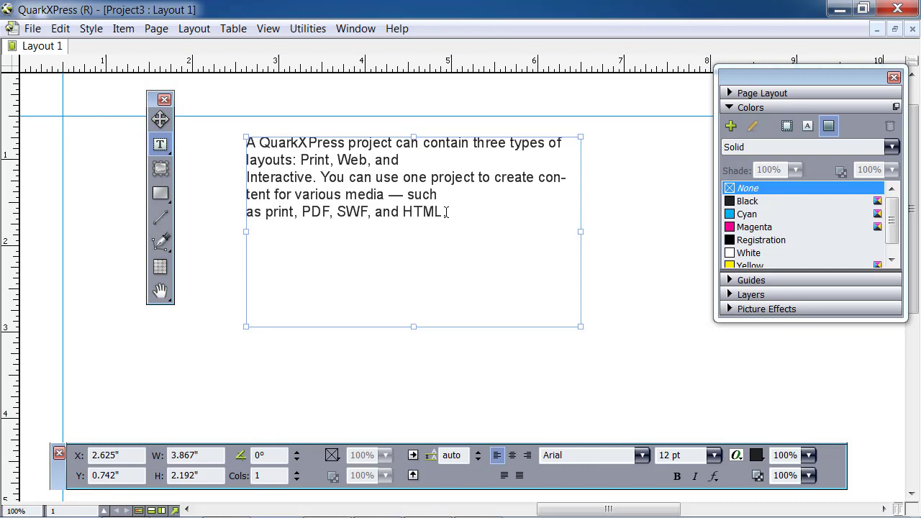
- Colour all the paragraph text cyan, after briefly trying yellow
{"action": "key", "text": "ctrl+a"}
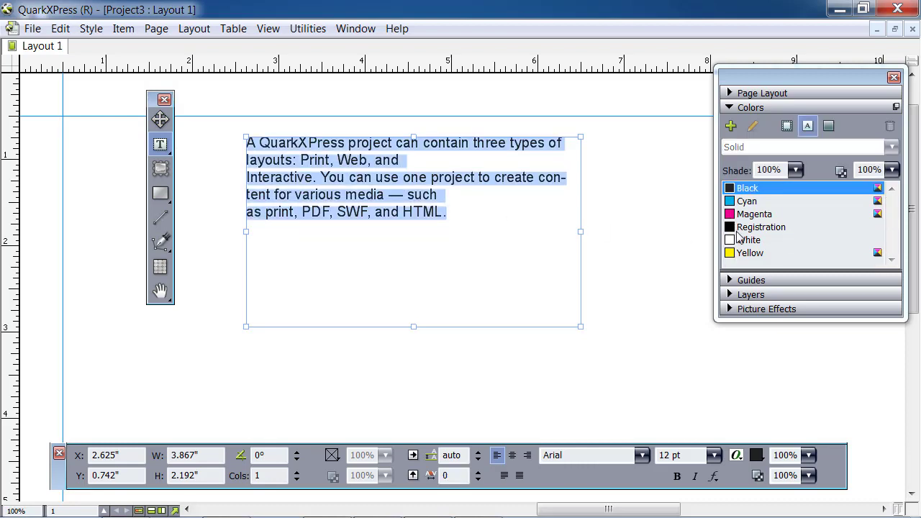
{"action": "left_click", "coordinate": [733, 255]}
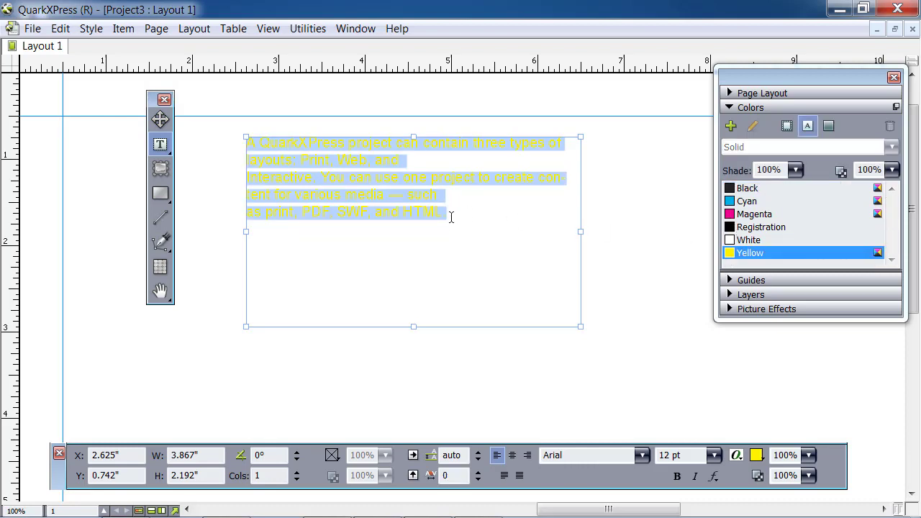
{"action": "left_click", "coordinate": [451, 218]}
{"action": "key", "text": "ctrl+a"}
{"action": "left_click", "coordinate": [731, 202]}
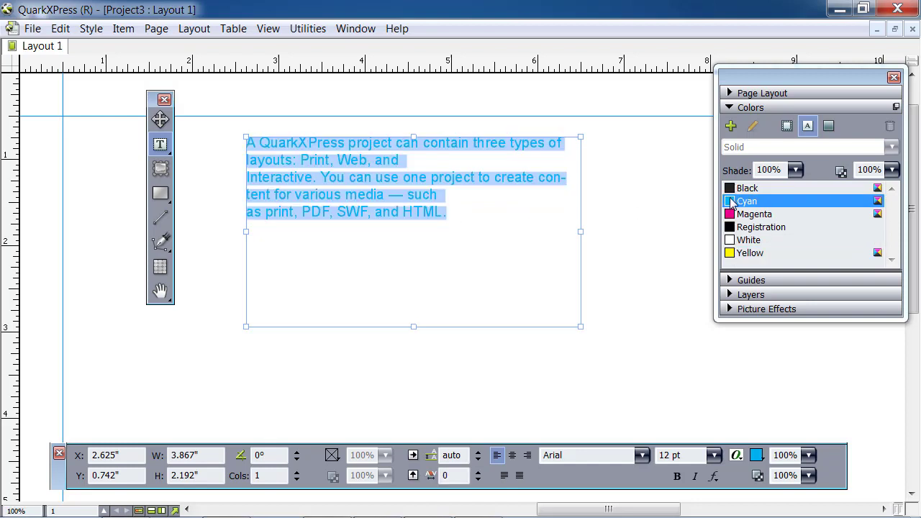
{"action": "left_click", "coordinate": [460, 221]}
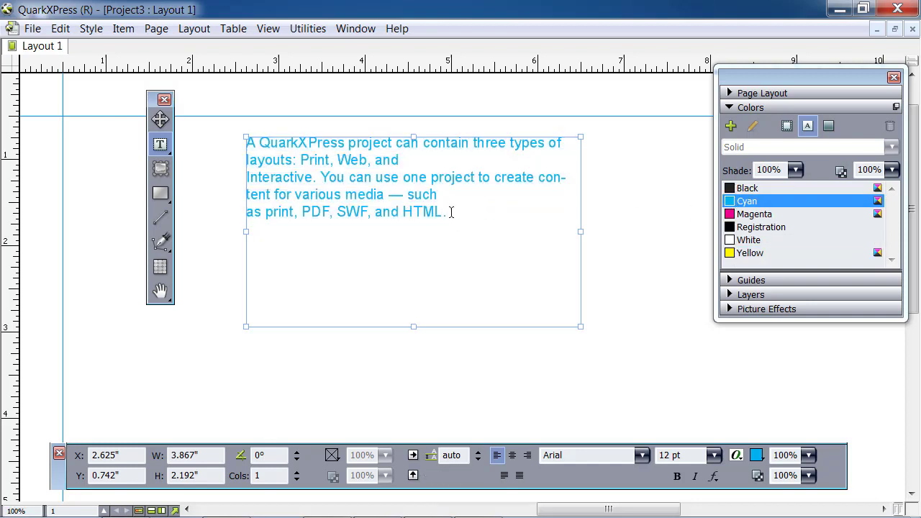
- Make the last line, "as print, PDF, SWF, and HTML.", Registration black
{"action": "left_click_drag", "start_coordinate": [443, 211], "coordinate": [246, 210]}
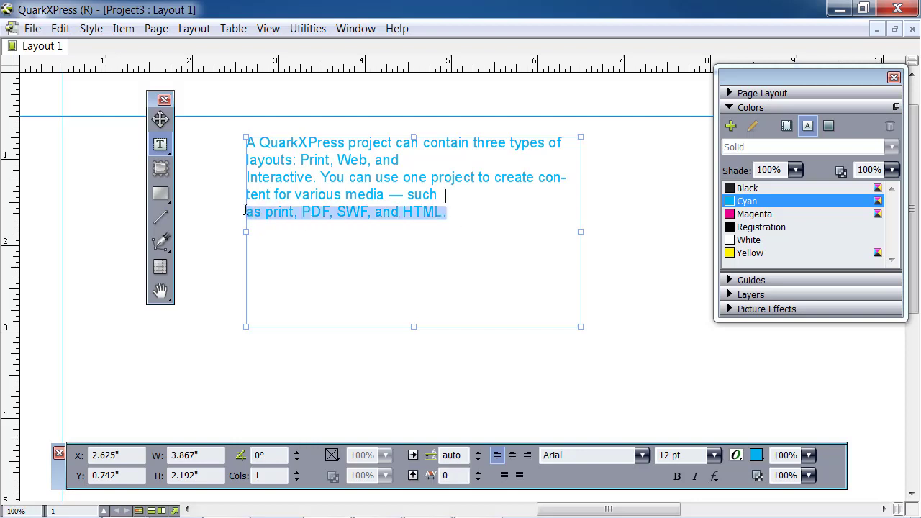
{"action": "left_click", "coordinate": [734, 229]}
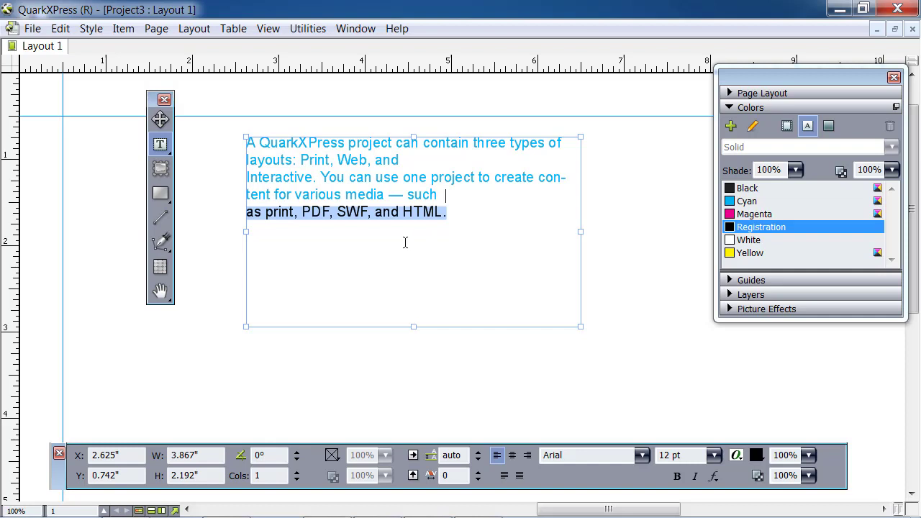
{"action": "left_click", "coordinate": [455, 214]}
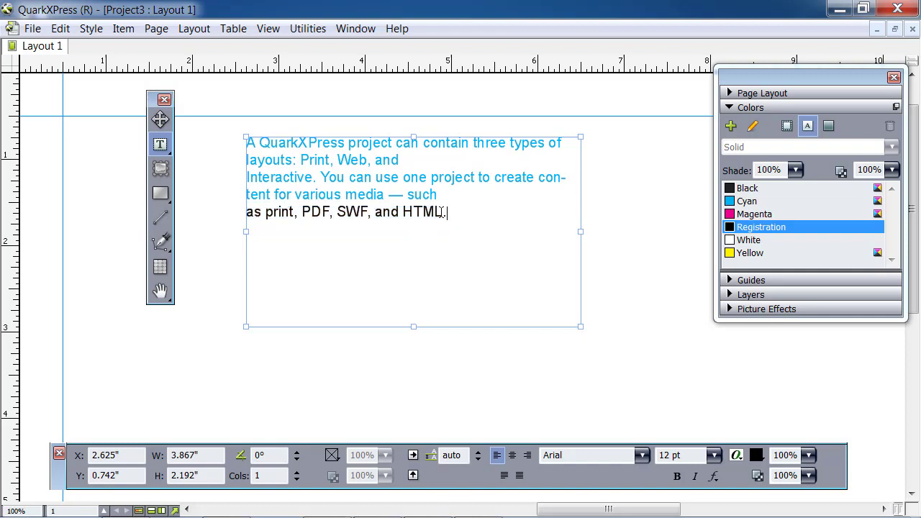